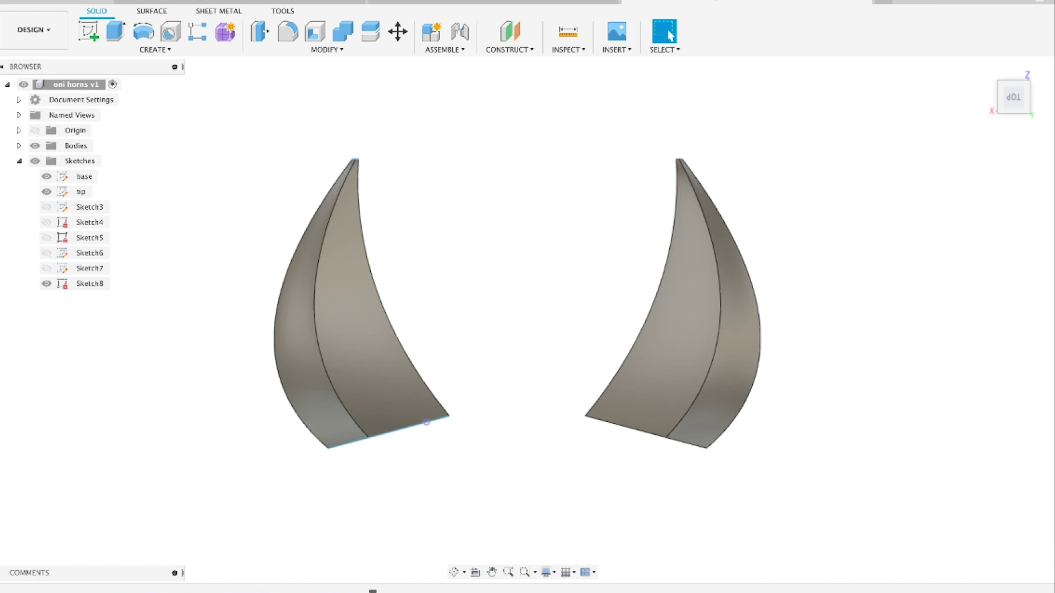
click(426, 422)
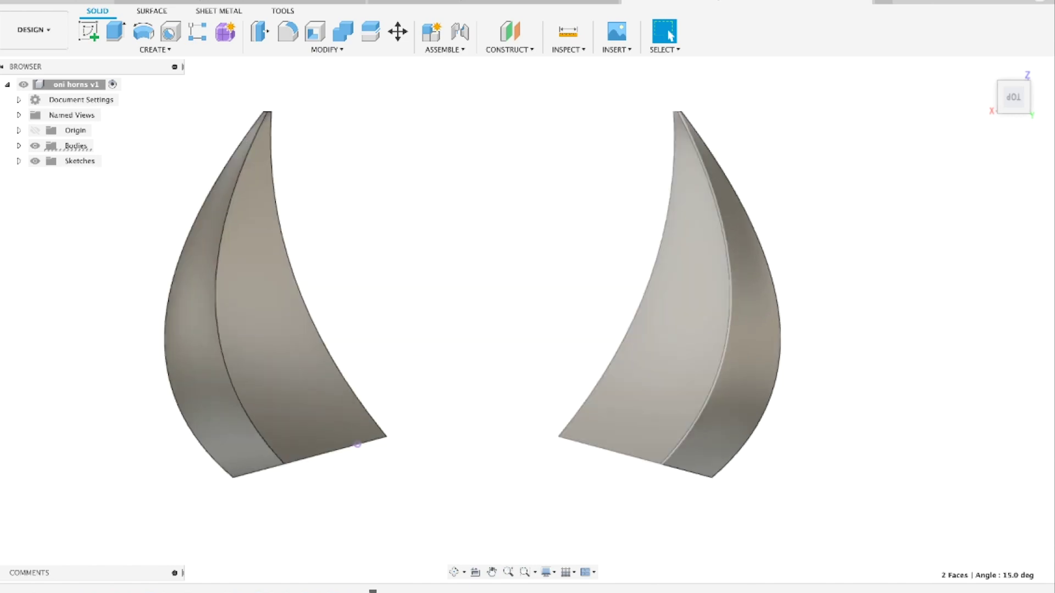
shift+middle_drag(670, 349, 663, 433)
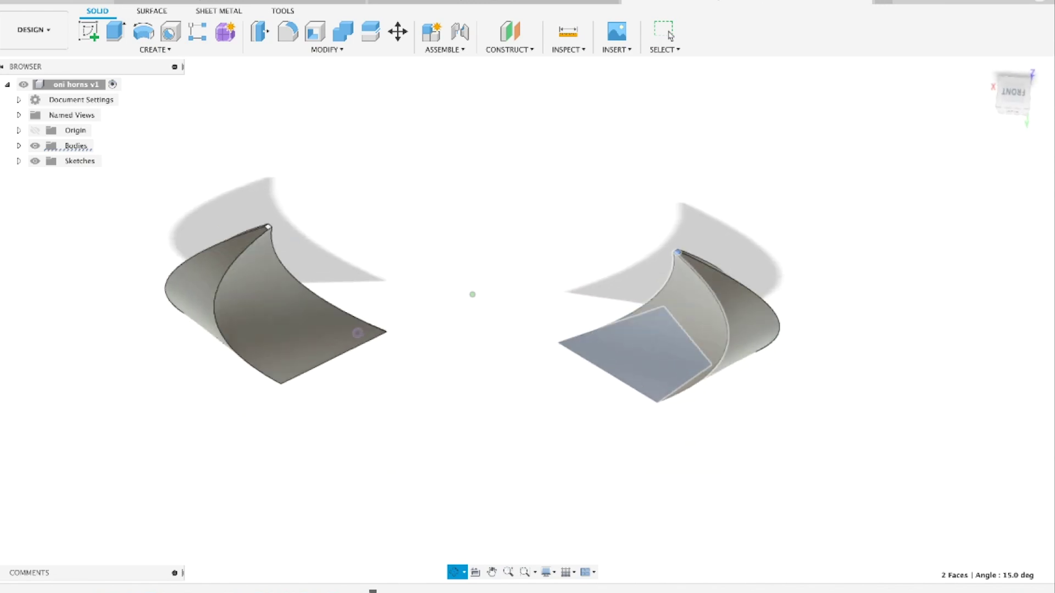
click(664, 33)
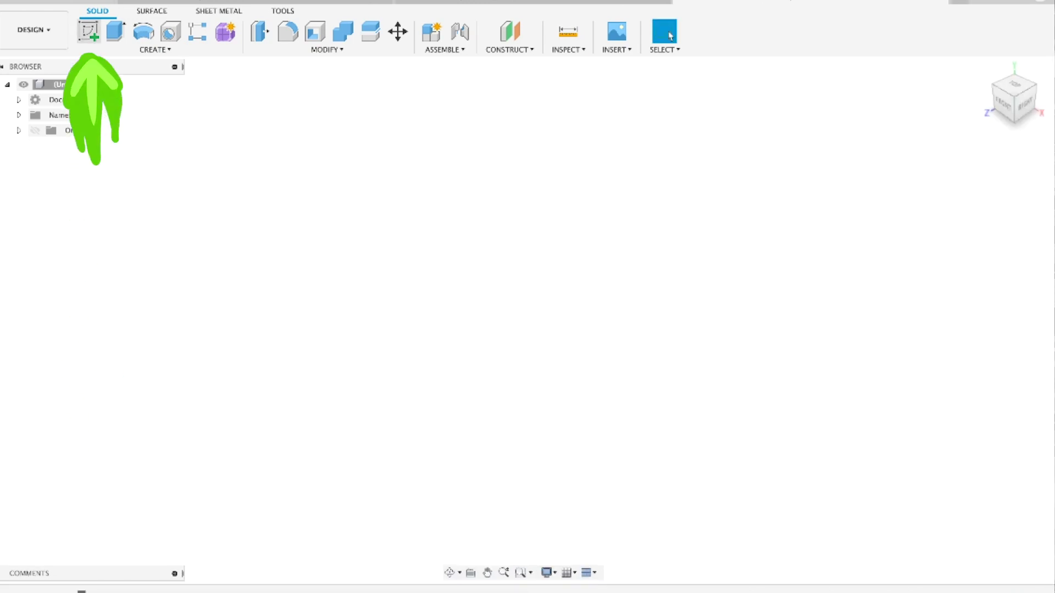
- Start a sketch on the front XY plane and draw a 60 mm horizontal line along the X axis
click(88, 31)
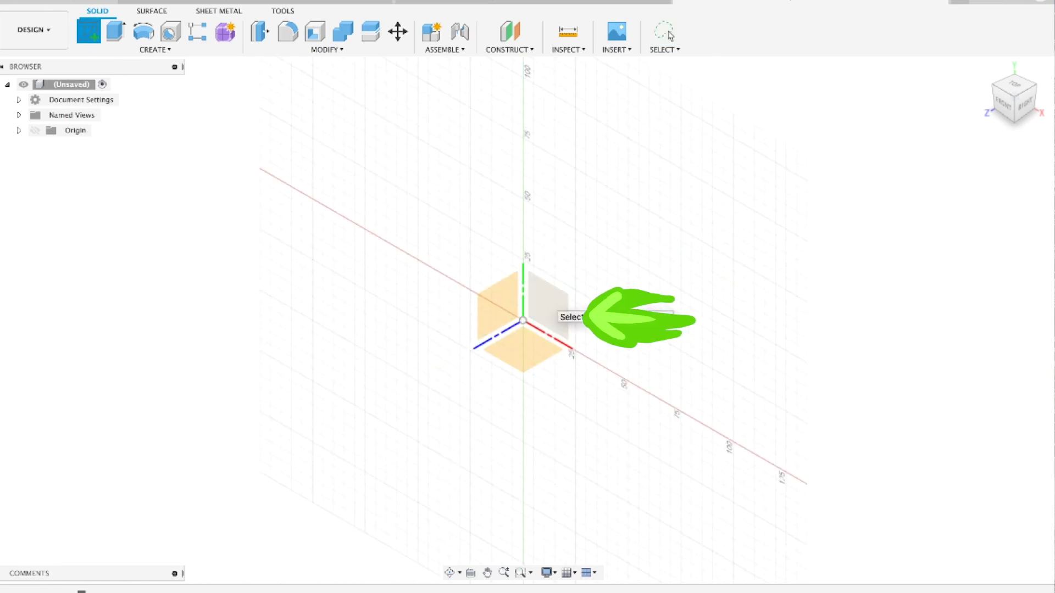
click(552, 310)
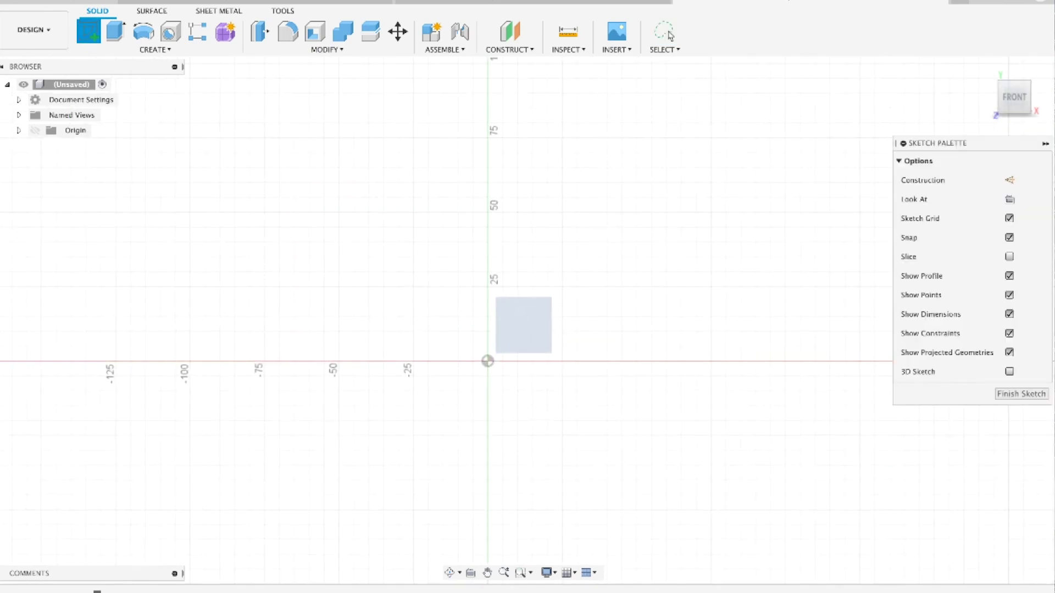
key(l)
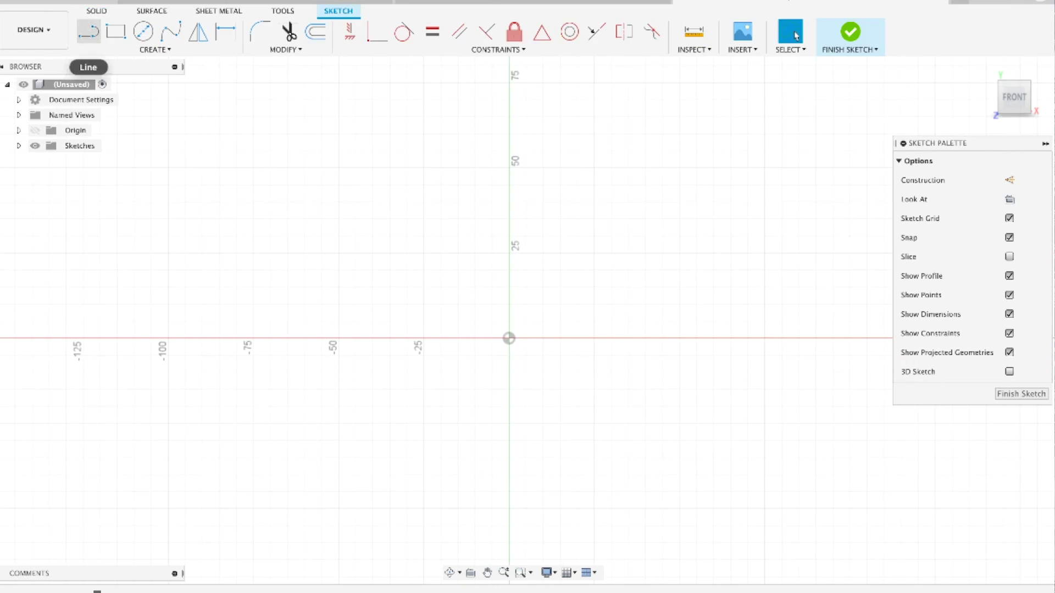
click(459, 339)
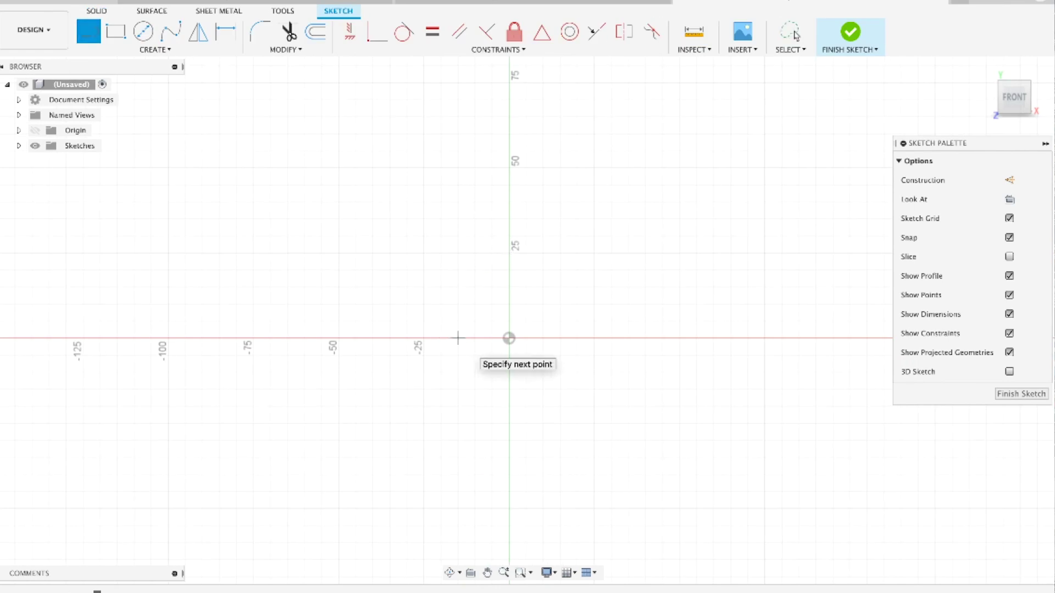
text(60)
key(Return)
- Draw a four-sided kite outline through both ends of the 60 mm line, with one corner above and one below, and delete the line
key(l)
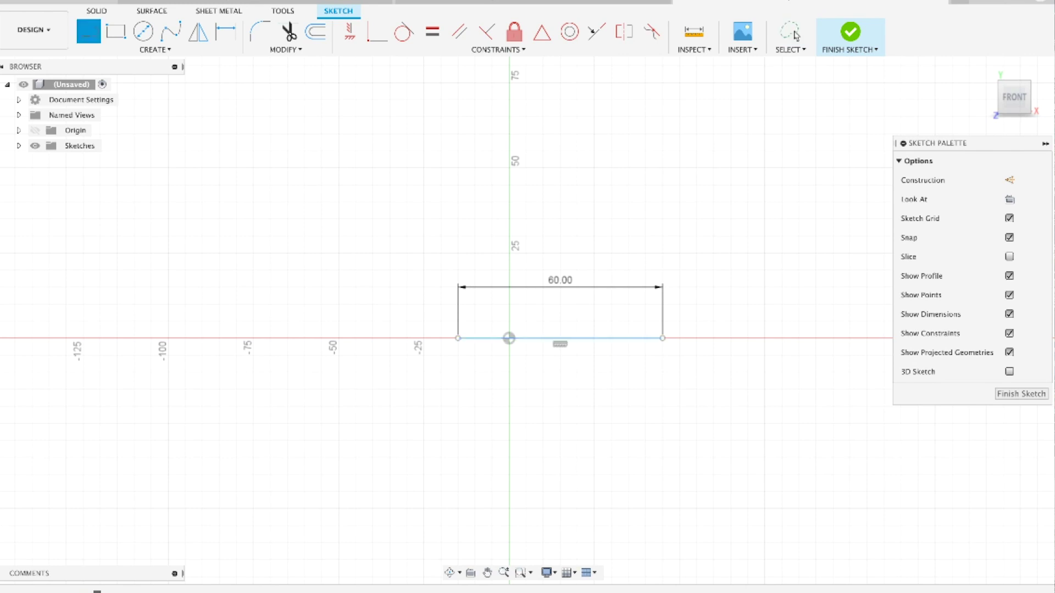
click(458, 338)
click(594, 253)
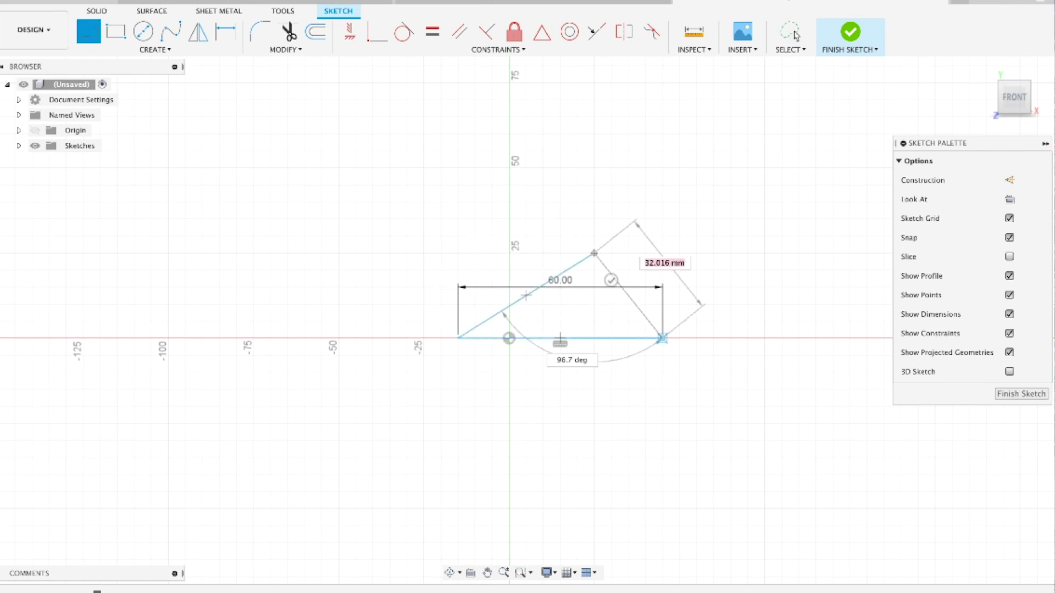
click(663, 338)
click(663, 337)
click(594, 407)
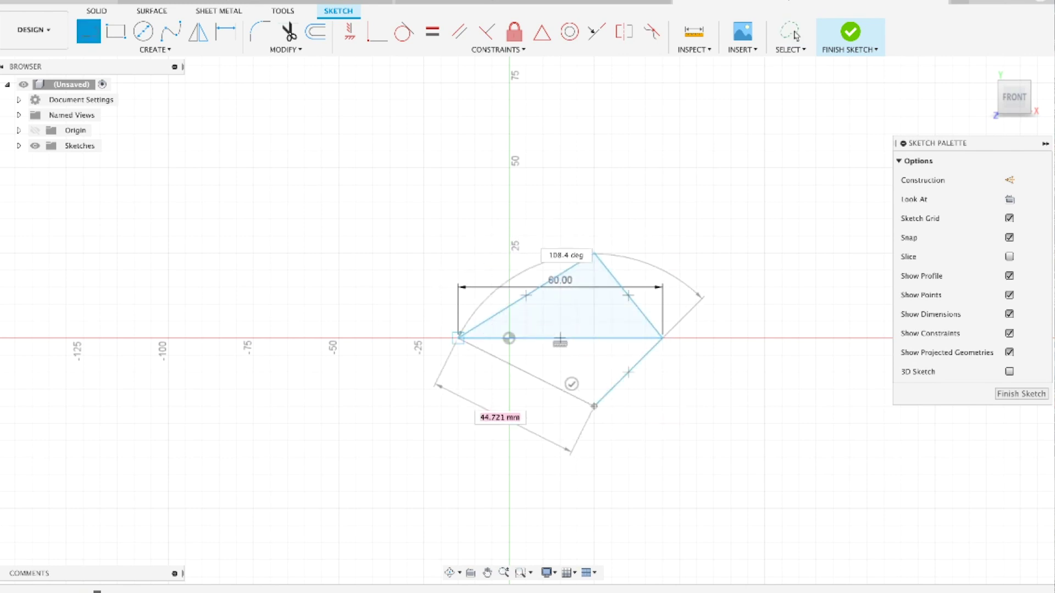
click(457, 338)
key(Escape)
click(497, 338)
key(Delete)
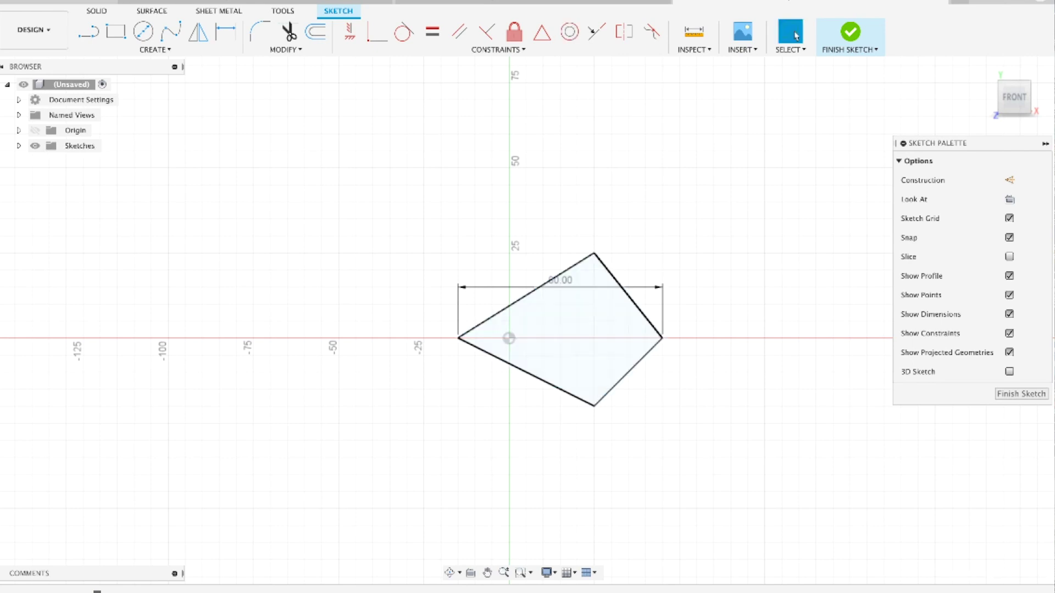
- Lower the kite's upper corner to about Y 22.4 mm and finish the sketch
drag(594, 253, 594, 261)
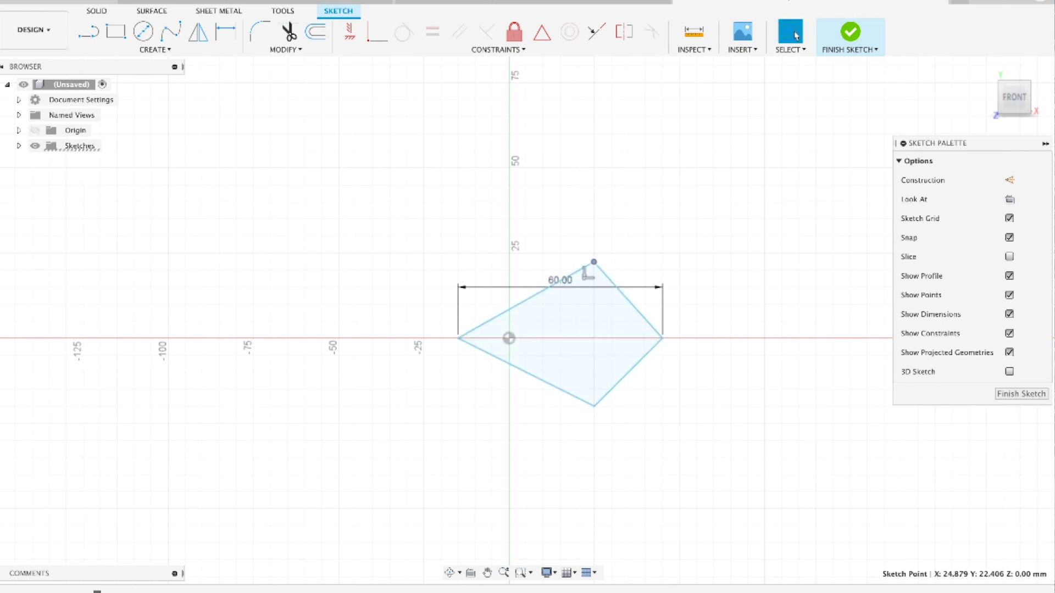
key(Escape)
scroll(471, 208, down, 2)
scroll(591, 328, up, 2)
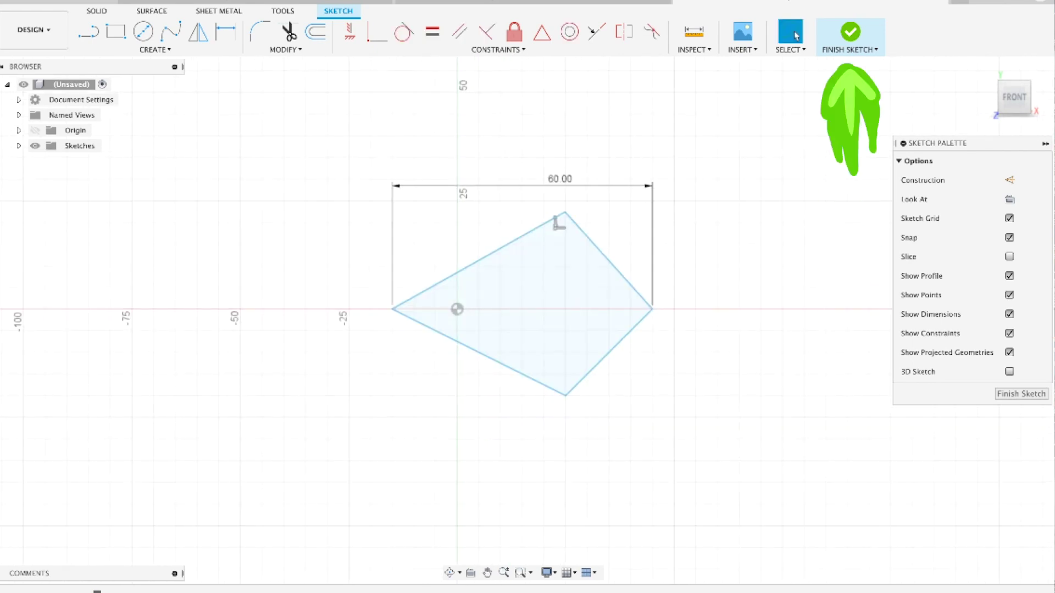
click(849, 33)
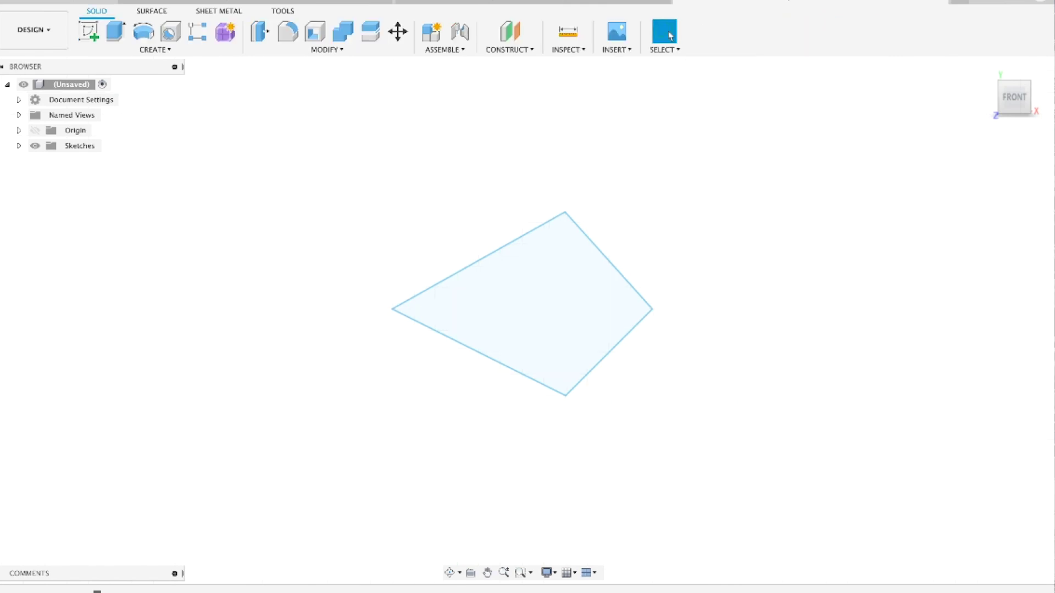
- Start a second sketch on the same front plane, hiding the kite sketch to pick the plane and showing it again
click(89, 31)
click(493, 273)
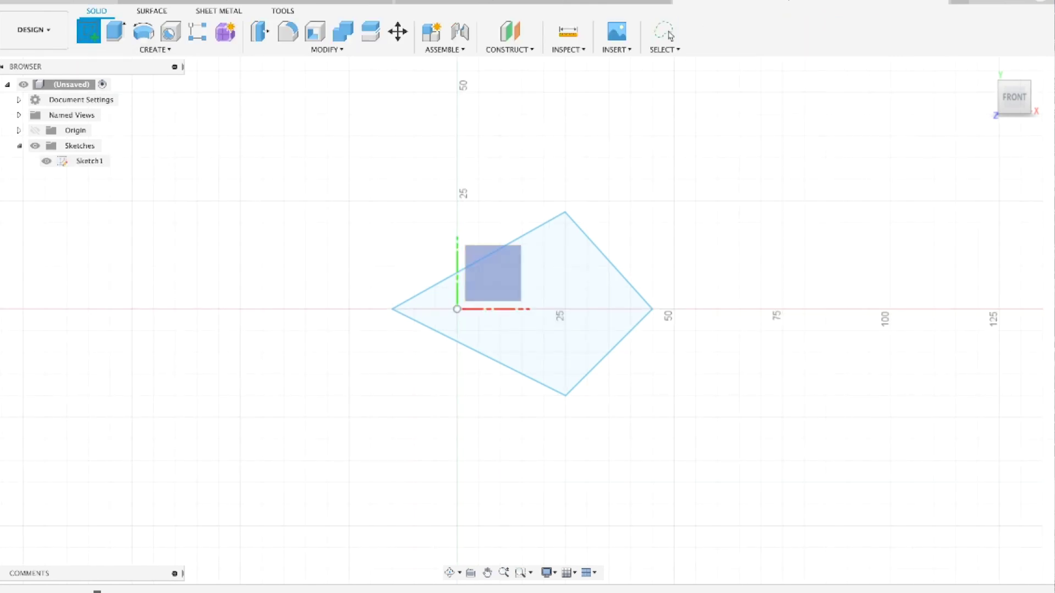
click(46, 161)
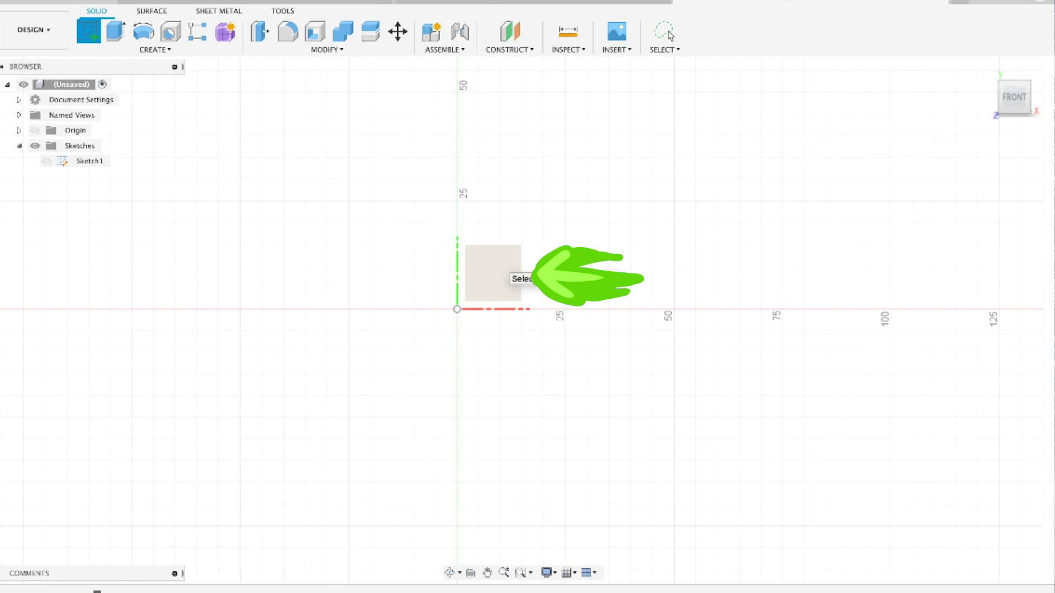
click(499, 270)
click(46, 161)
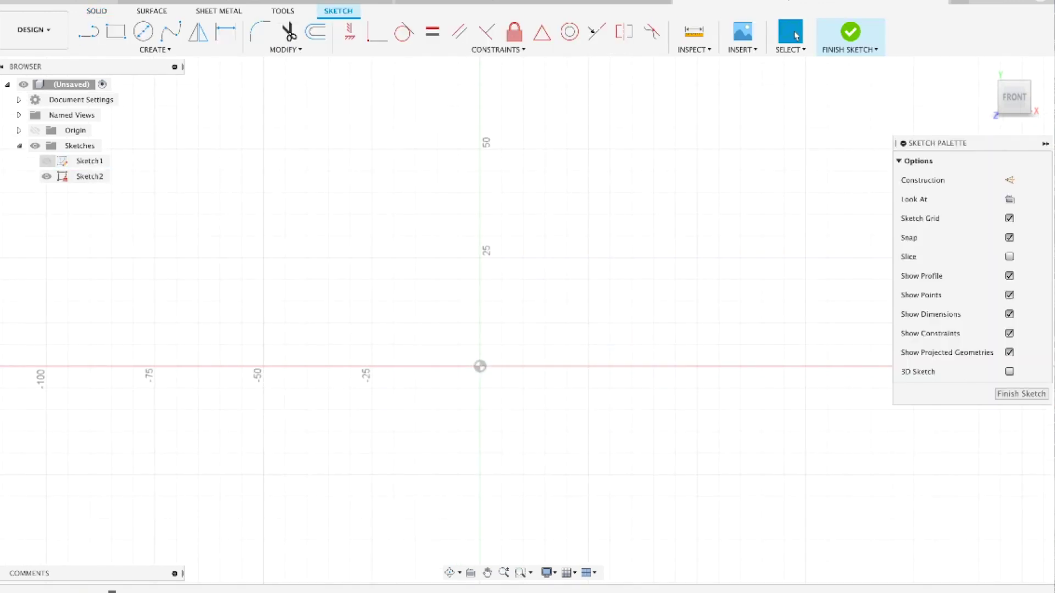
- Draw a small diamond about 2 mm wide on the X axis inside the kite's narrow end and finish the sketch
key(l)
click(436, 365)
scroll(445, 365, up, 5)
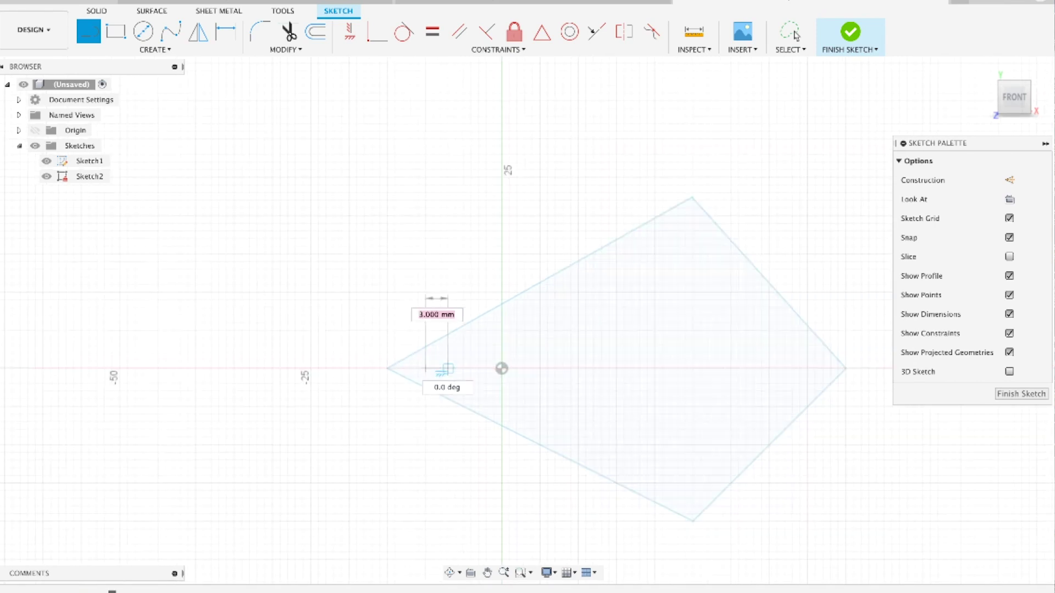
scroll(424, 372, up, 3)
scroll(417, 403, up, 2)
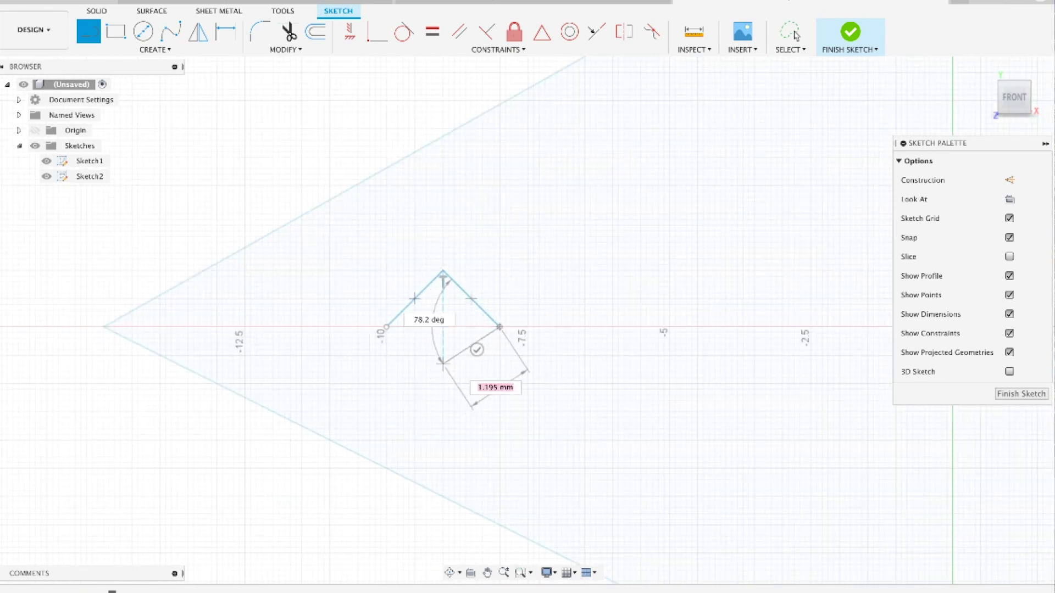
click(443, 383)
click(381, 335)
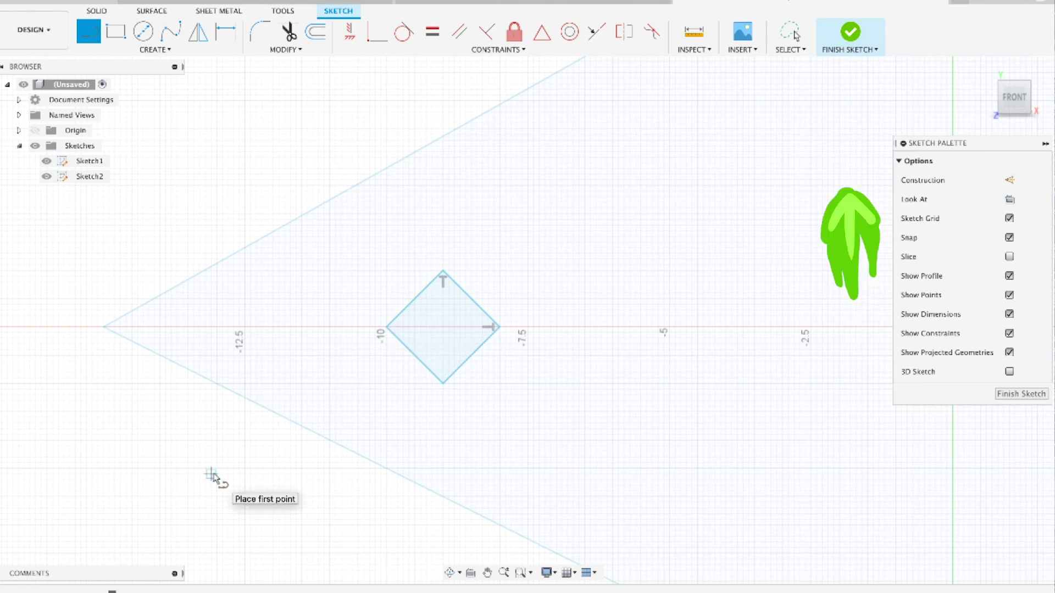
click(849, 33)
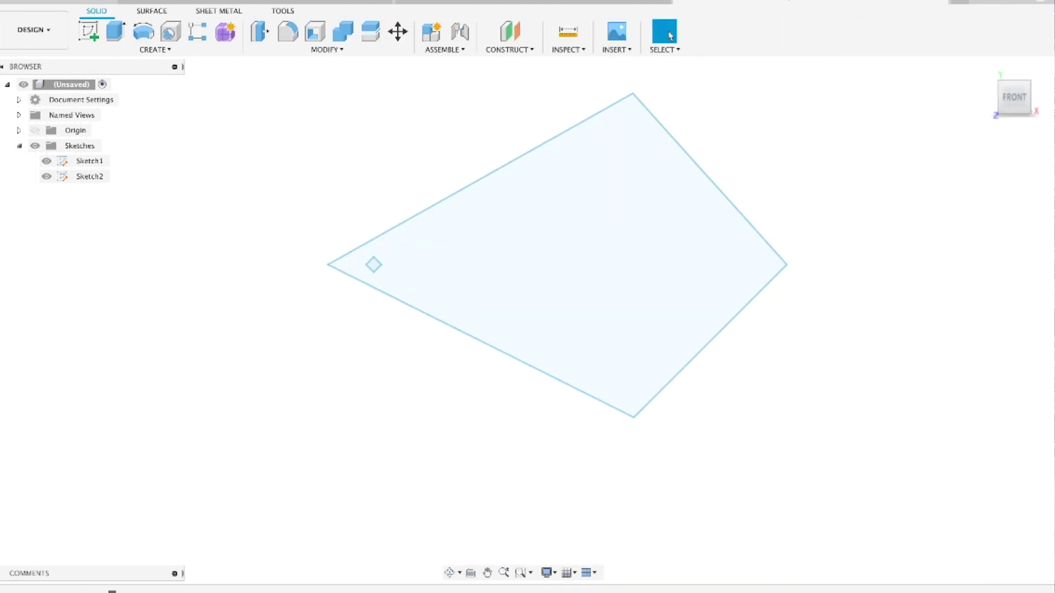
mouse_move(440, 379)
shift+middle_down()
mouse_move(454, 391)
mouse_move(476, 301)
mouse_move(423, 383)
mouse_move(459, 426)
mouse_move(667, 38)
shift+middle_up()
click(670, 36)
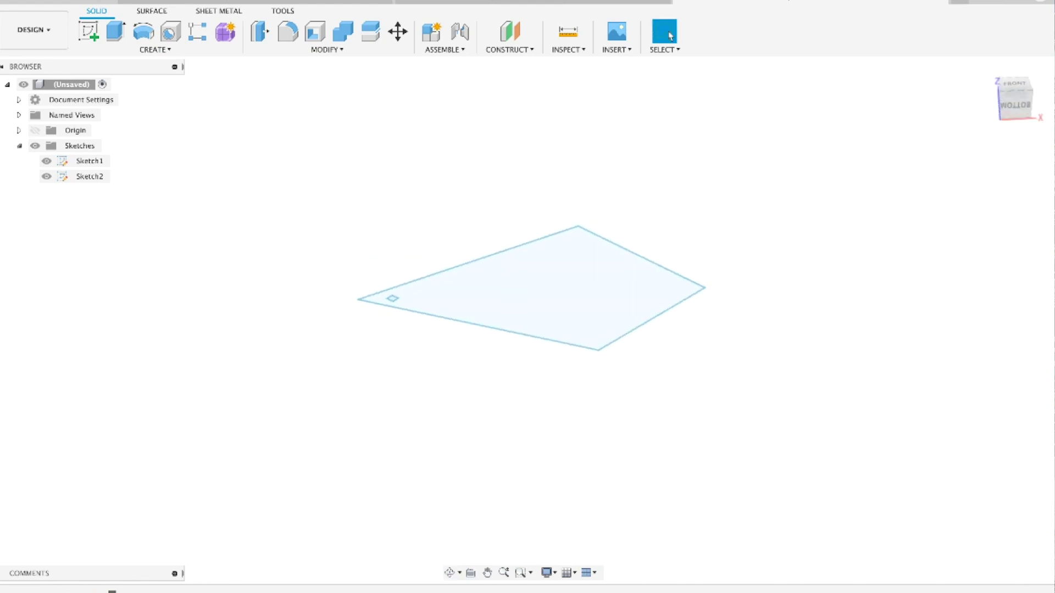
mouse_move(554, 308)
shift+middle_down()
mouse_move(565, 275)
mouse_move(551, 222)
shift+middle_up()
click(484, 245)
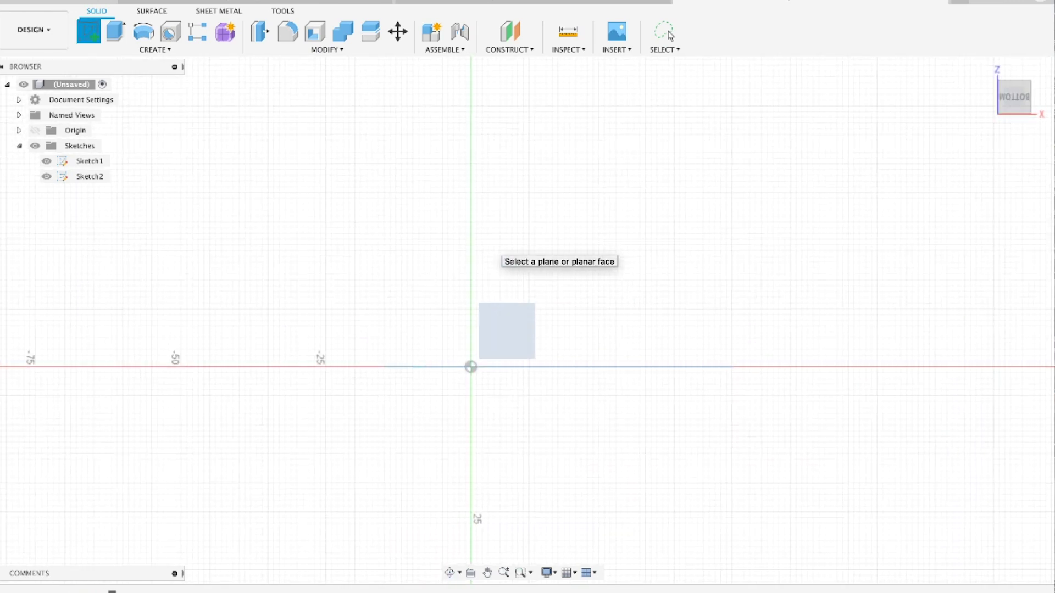
key(super+z)
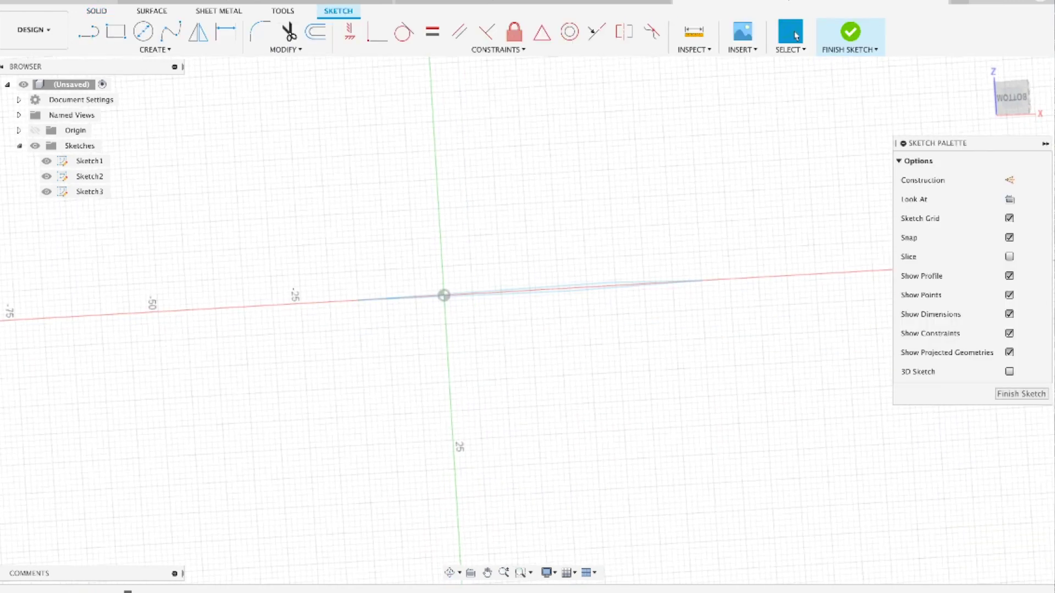
- Move the four lines of the small diamond 110 mm along Z, away from the kite
shift+middle_drag(515, 268, 538, 320)
scroll(401, 276, up, 5)
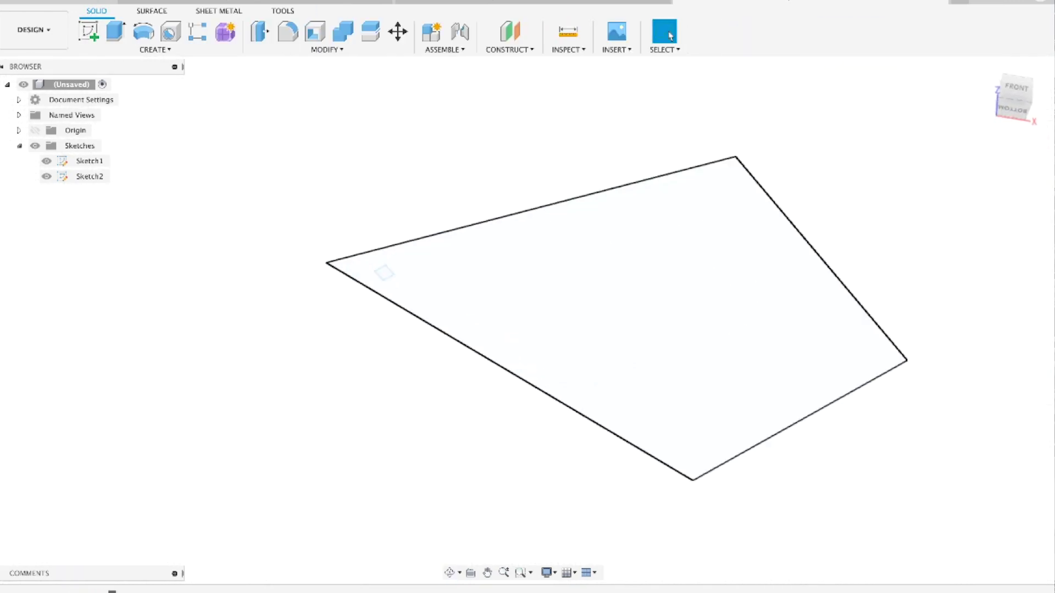
click(385, 274)
super+click(368, 272)
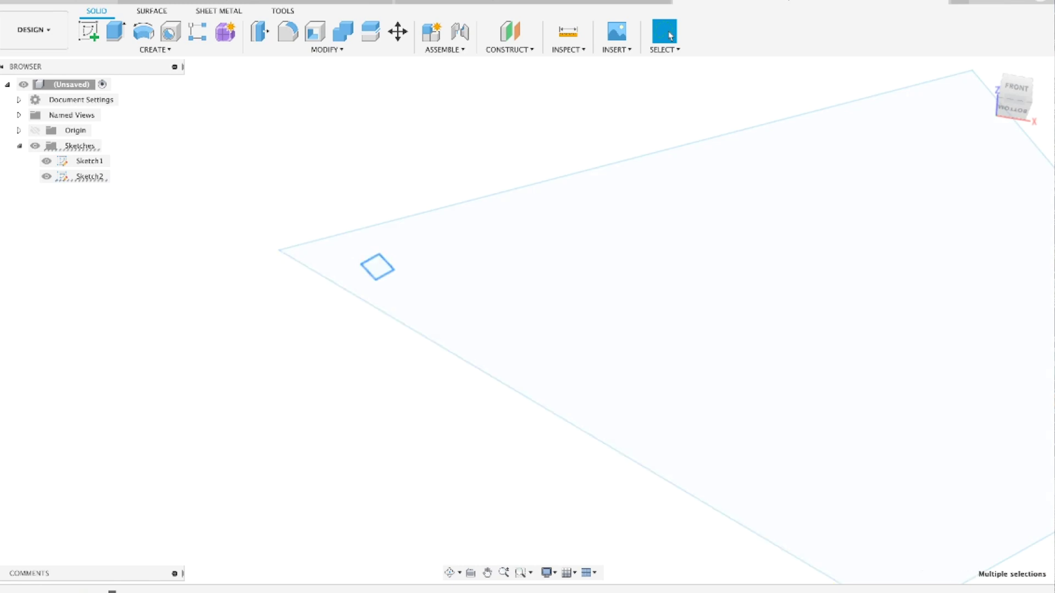
key(m)
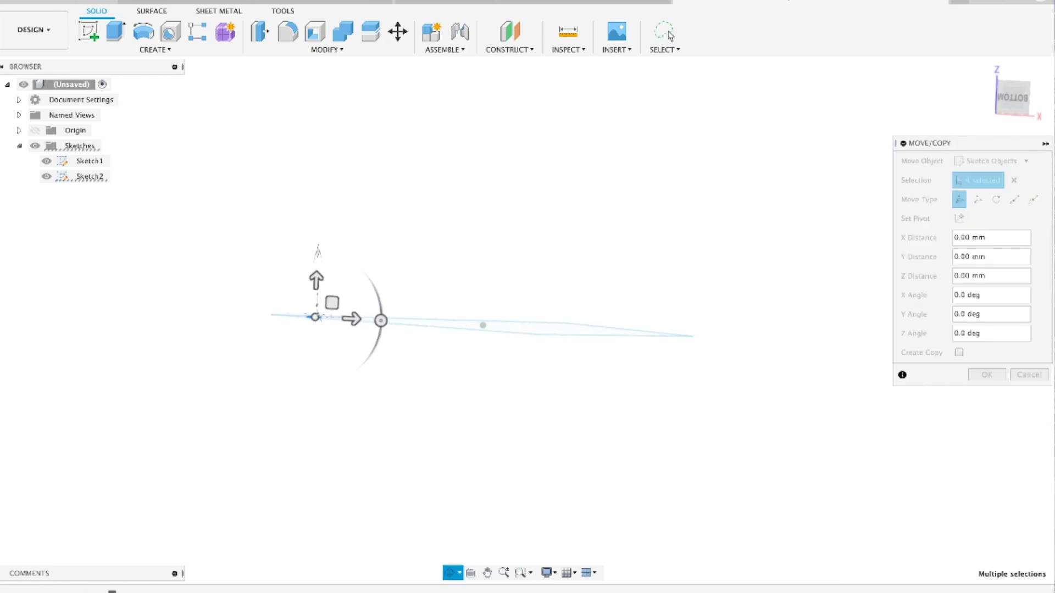
drag(315, 279, 324, 132)
scroll(506, 457, down, 3)
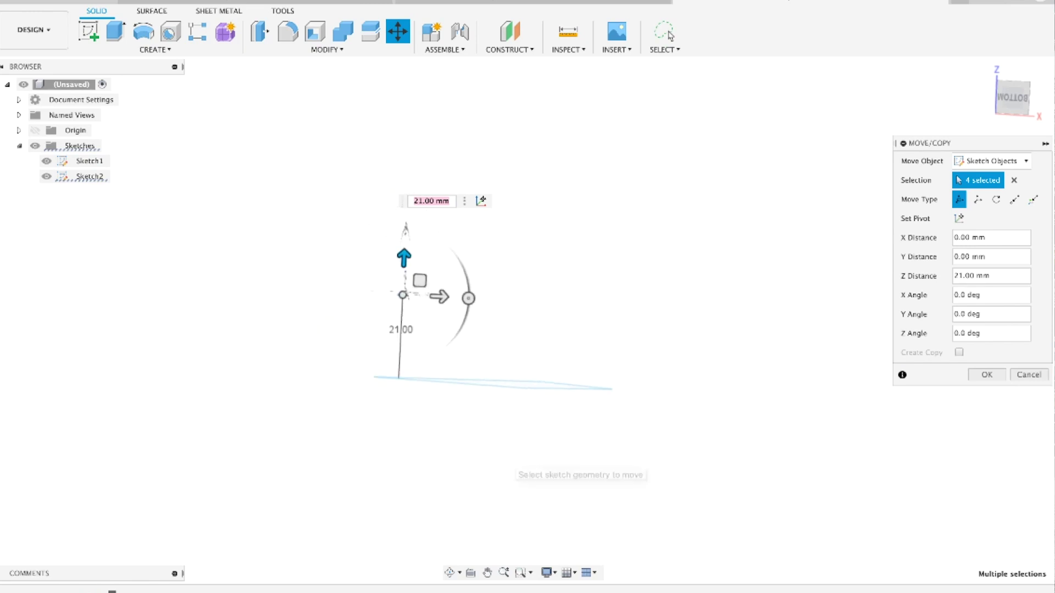
text(110)
scroll(500, 324, down, 2)
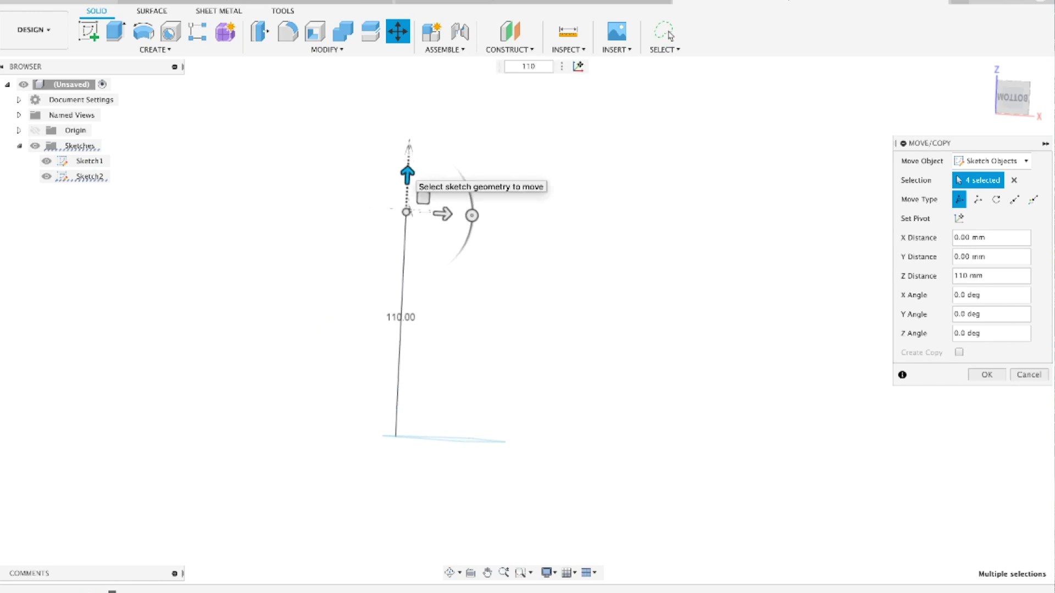
click(671, 36)
- Start a new sketch on the XZ plane, perpendicular to the kite and diamond profiles
mouse_move(472, 211)
shift+middle_down()
mouse_move(447, 285)
mouse_move(457, 269)
shift+middle_up()
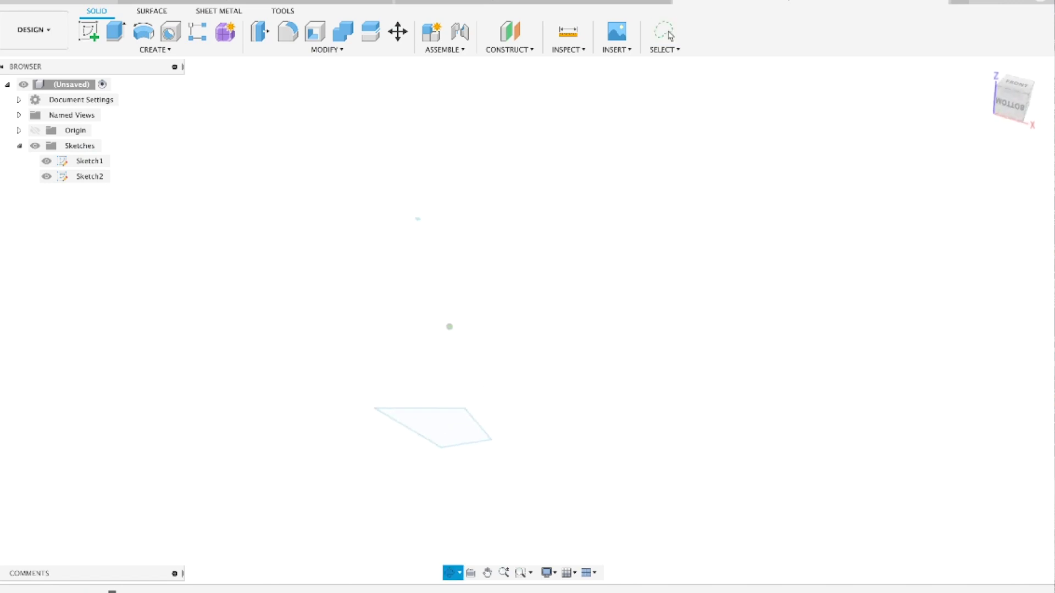
click(670, 36)
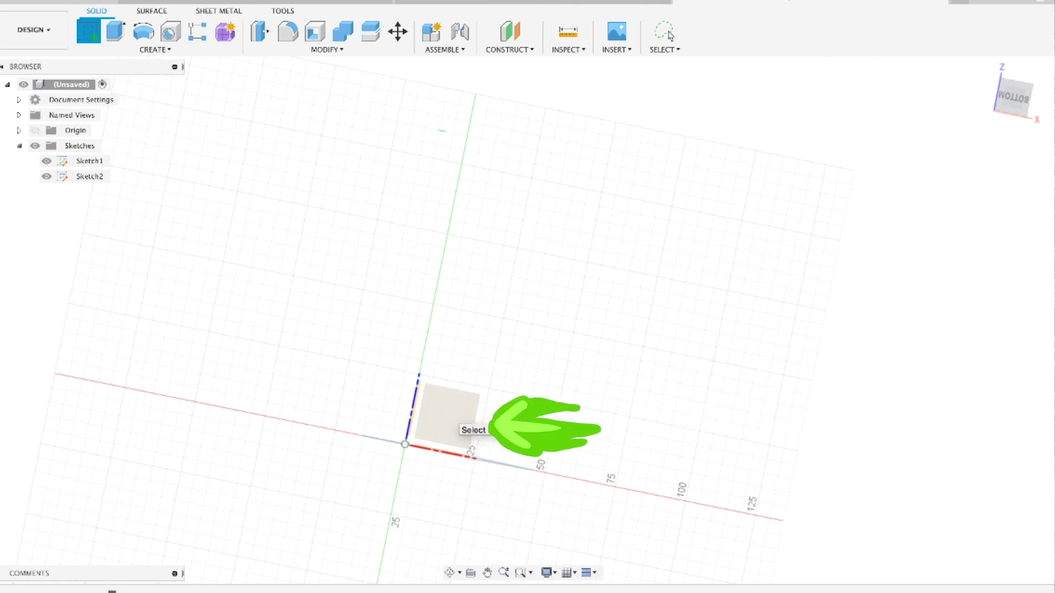
click(453, 418)
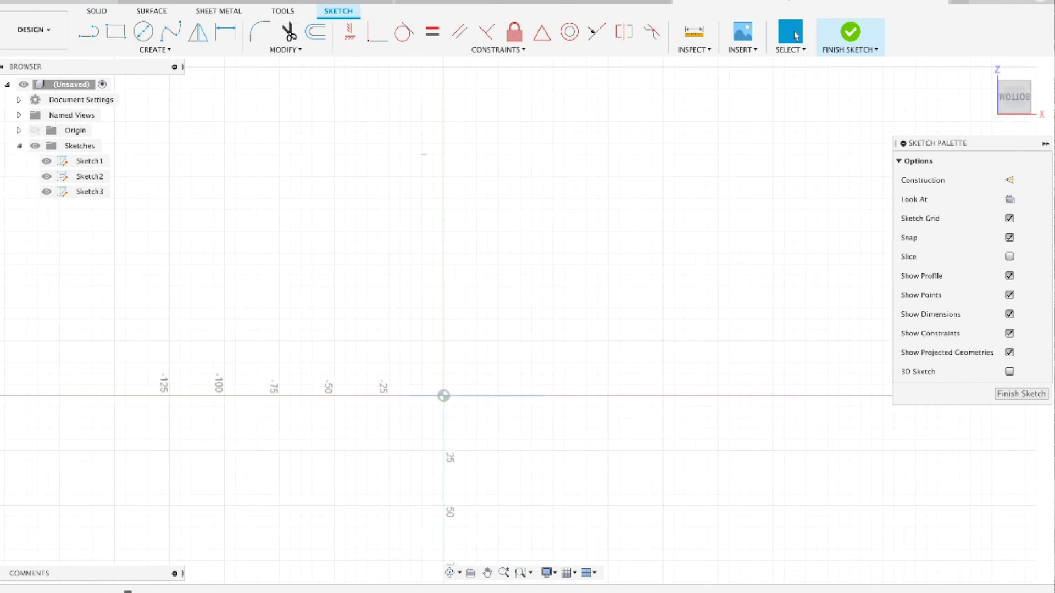
- Project both end points of the kite and both end points of the small diamond into the sketch
click(155, 50)
mouse_move(143, 267)
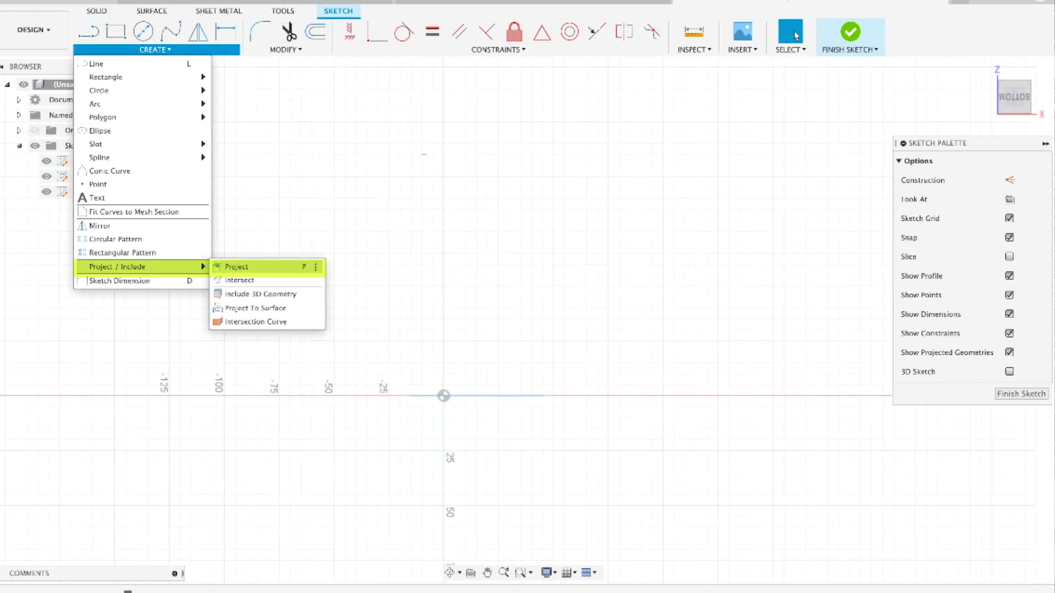
click(259, 266)
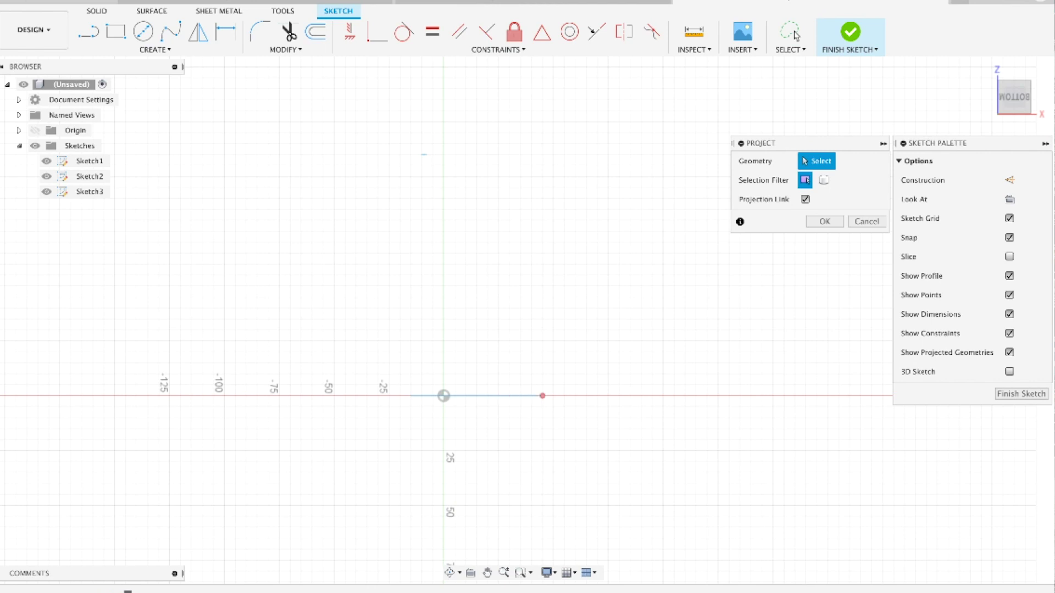
click(542, 396)
click(410, 396)
scroll(427, 154, up, 5)
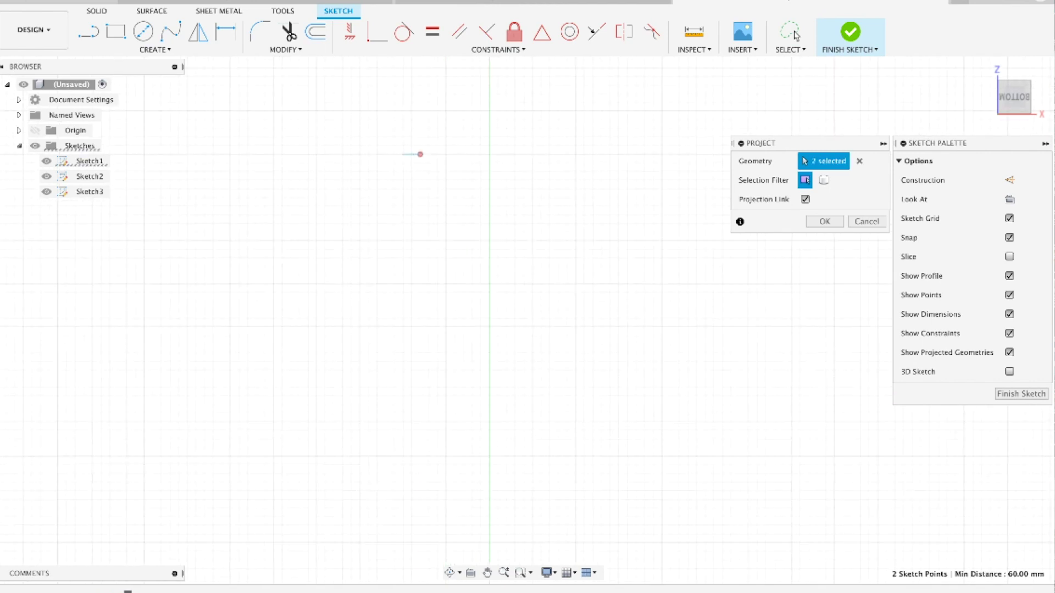
scroll(427, 157, up, 3)
click(412, 151)
click(374, 151)
scroll(387, 184, down, 5)
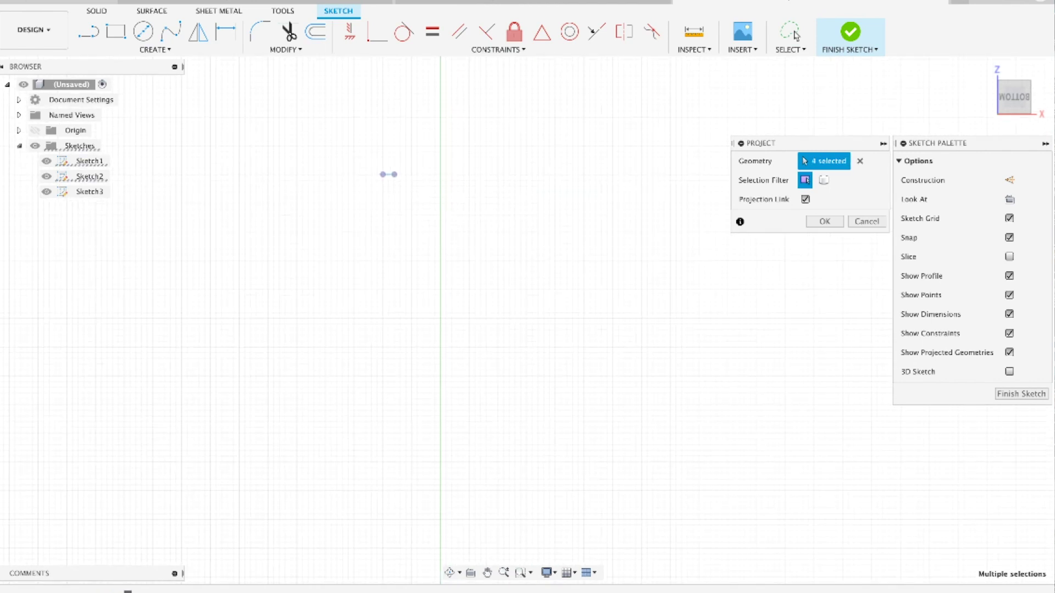
key(Return)
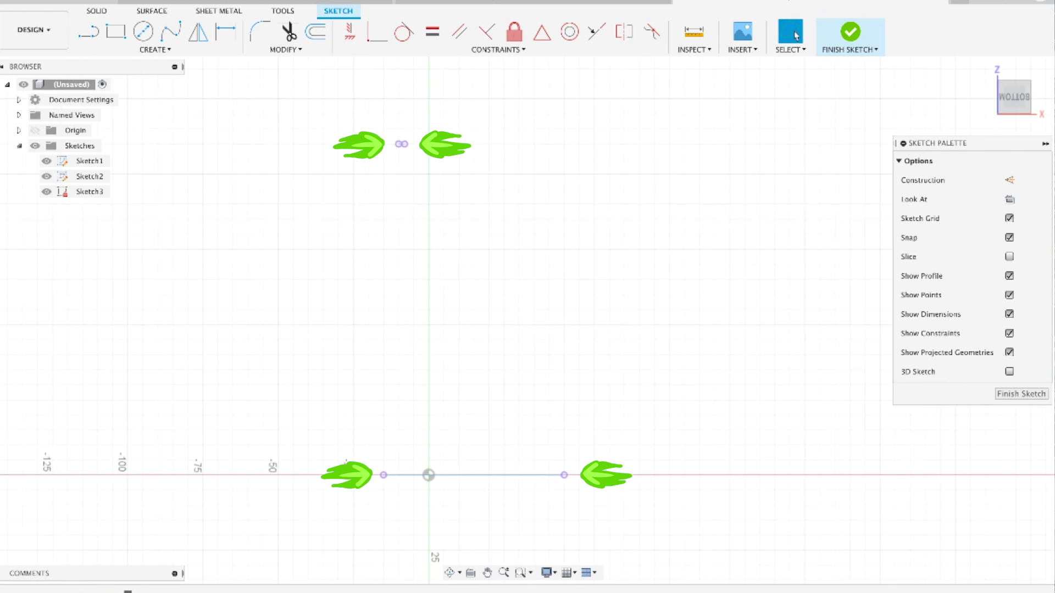
- Draw a control point spline from the diamond's outer point through one middle control point to the kite's narrow end
click(155, 49)
mouse_move(99, 157)
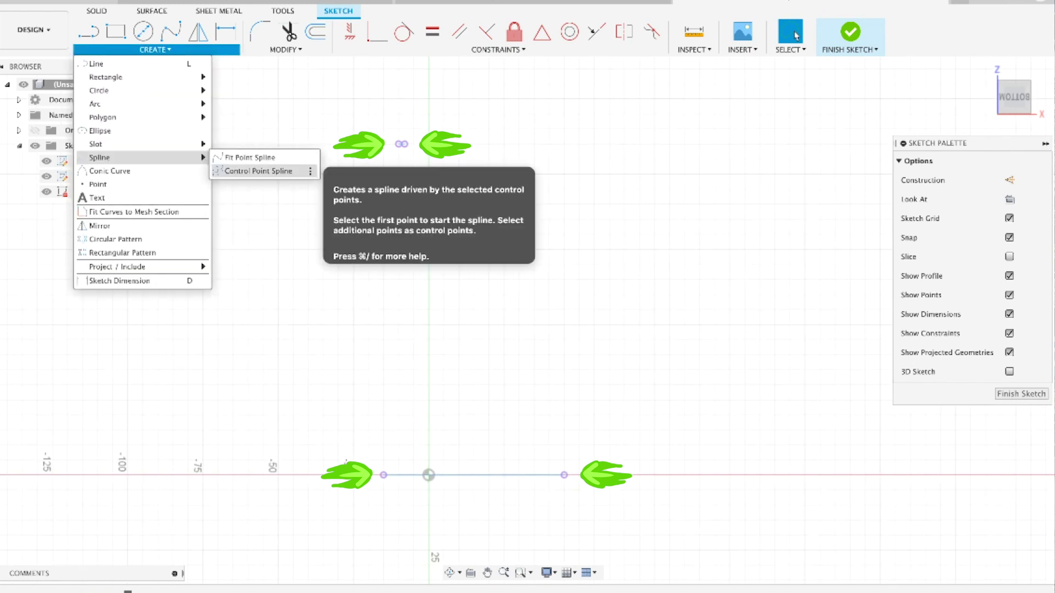
click(259, 171)
click(400, 143)
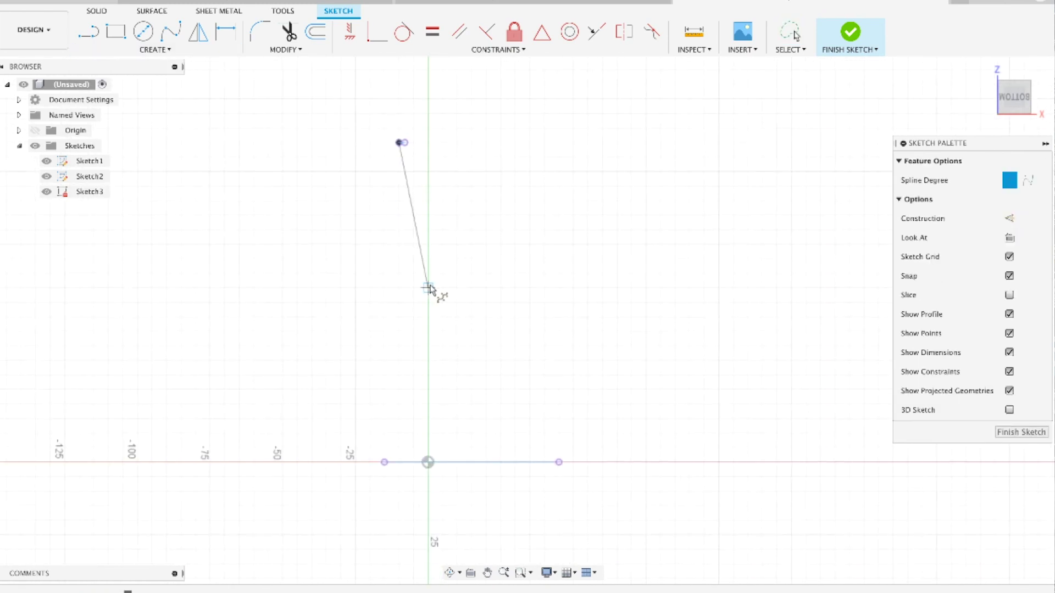
click(417, 289)
click(389, 463)
- Draw a second control point spline from the diamond's inner point through one middle control point to the kite's wide end
scroll(399, 158, up, 3)
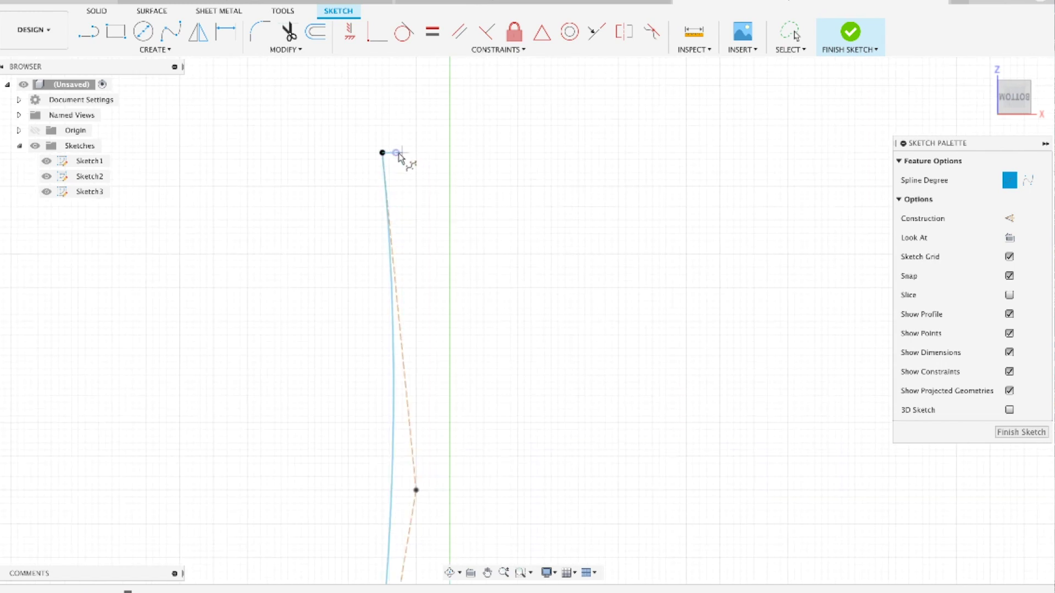
click(397, 153)
scroll(409, 168, down, 3)
click(541, 338)
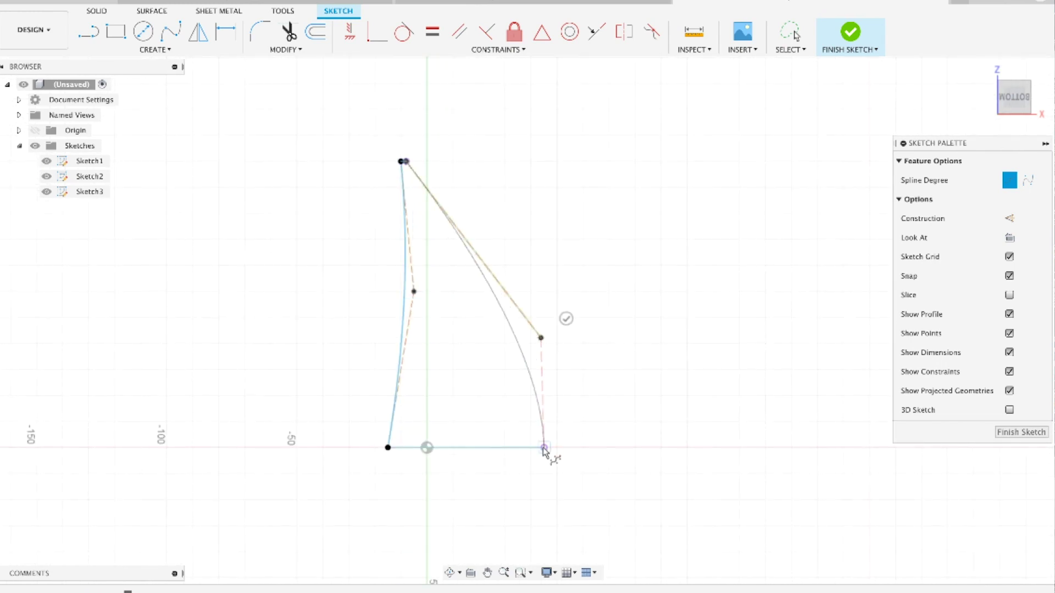
click(544, 447)
click(570, 423)
- Bow both splines by pulling the outer control point outward and placing the inner one at X 20, Z 30 mm, and finish the sketch
drag(540, 338, 620, 289)
drag(413, 291, 479, 369)
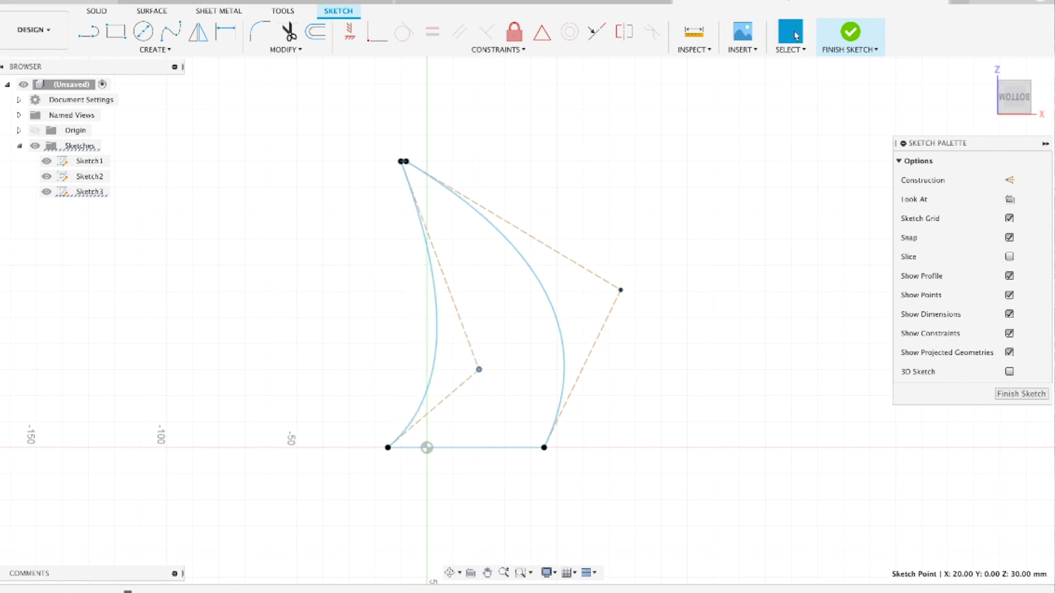
click(850, 32)
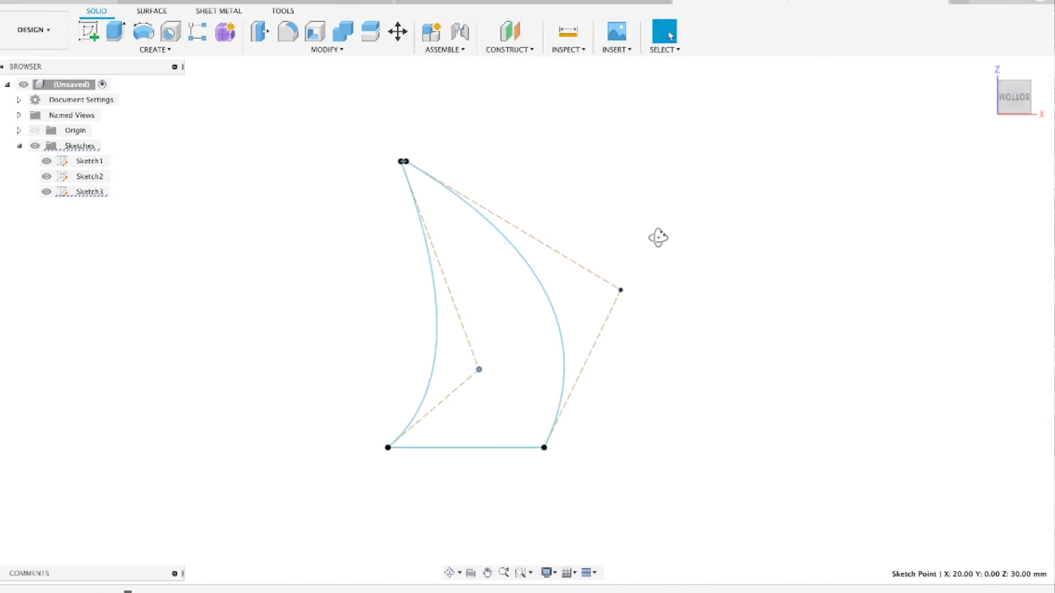
- Start a loft with the kite as the first profile and the small diamond as the second
mouse_move(659, 235)
shift+middle_down()
mouse_move(708, 313)
mouse_move(629, 189)
mouse_move(631, 235)
mouse_move(682, 252)
mouse_move(868, 258)
mouse_move(648, 266)
mouse_move(641, 316)
mouse_move(654, 278)
shift+middle_up()
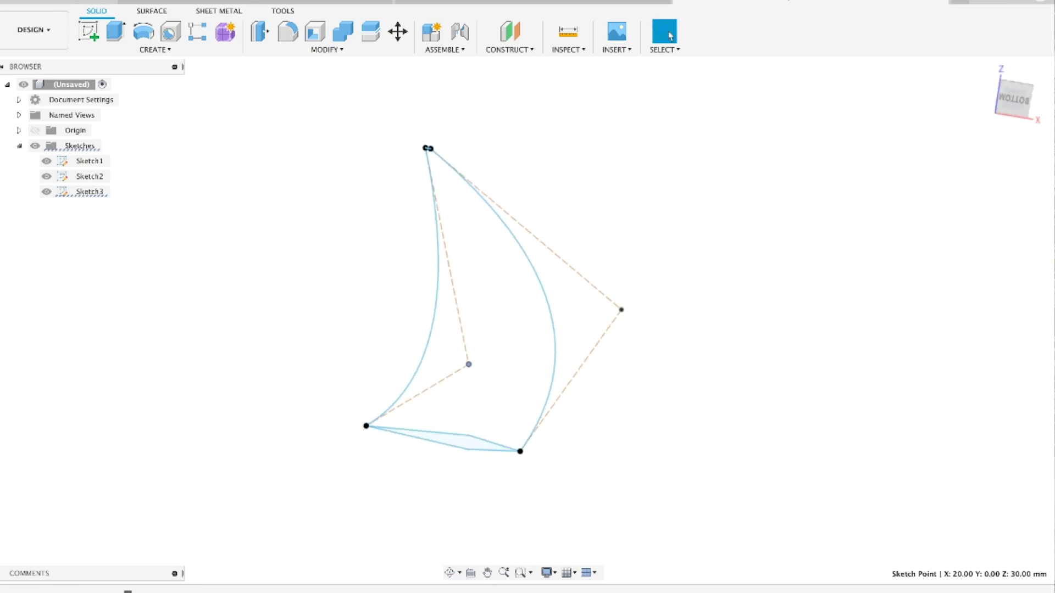
click(155, 50)
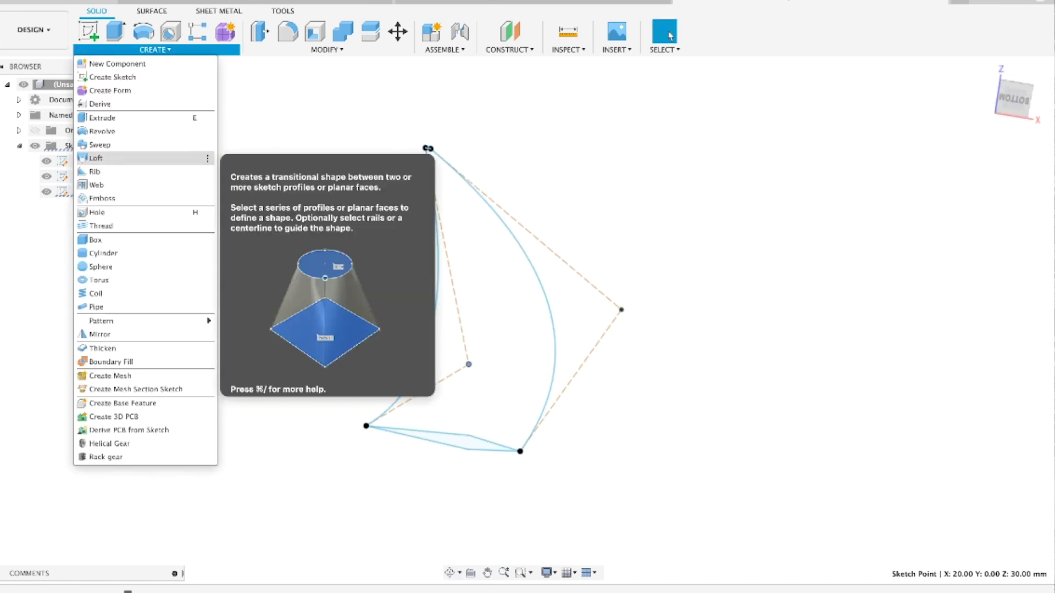
click(96, 158)
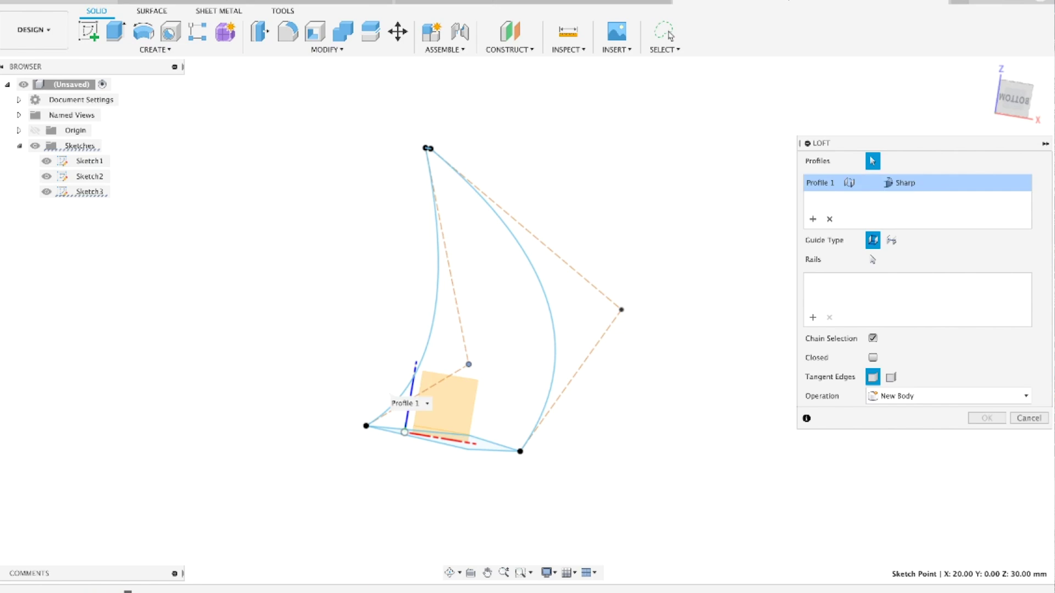
shift+middle_drag(493, 392, 493, 426)
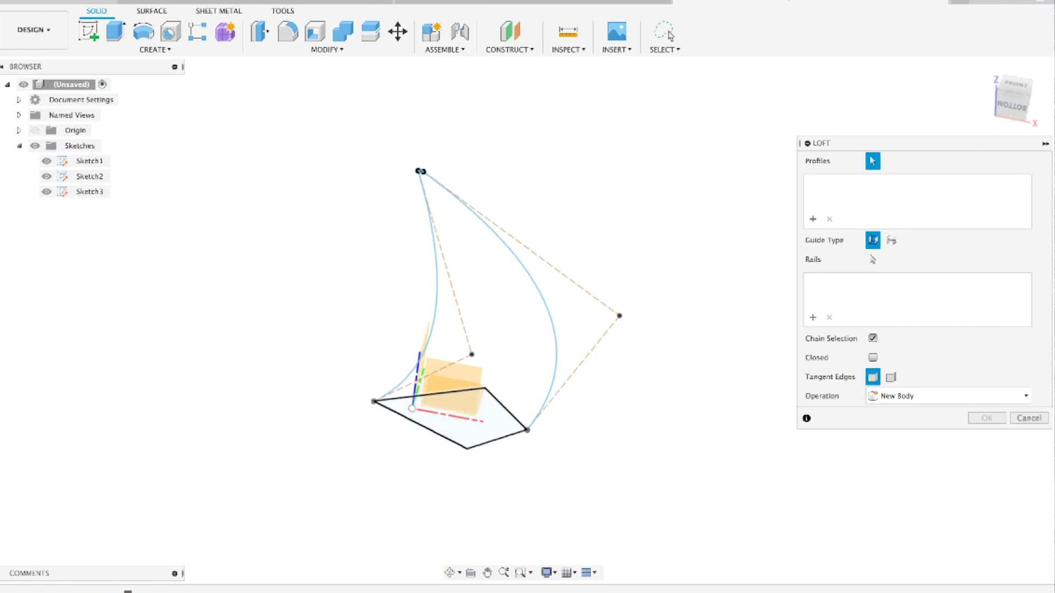
click(493, 426)
click(812, 219)
scroll(424, 172, down, 2)
scroll(422, 172, up, 3)
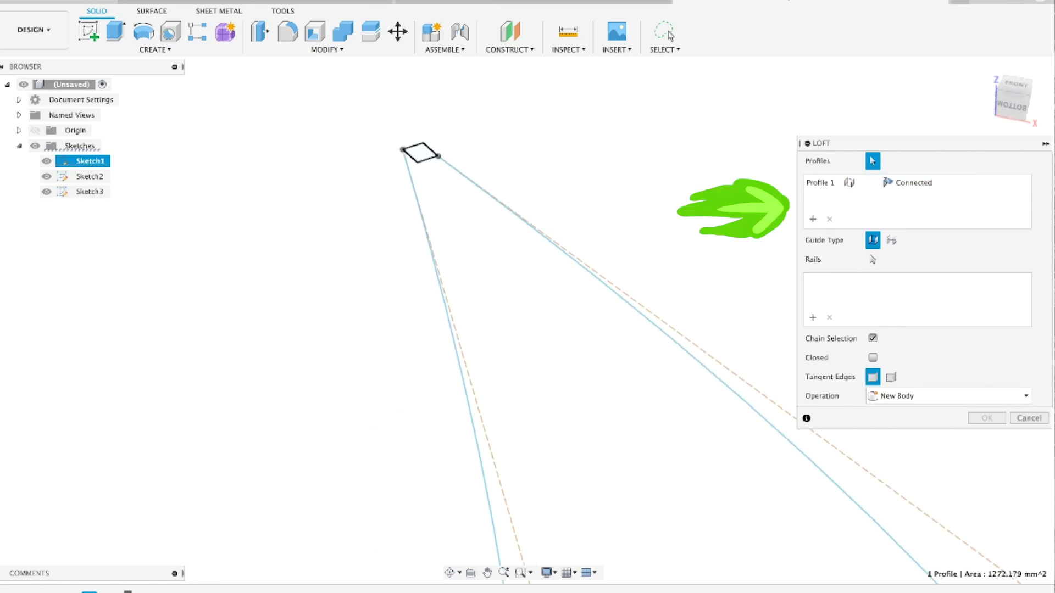
click(420, 151)
scroll(419, 153, up, 3)
scroll(426, 135, down, 4)
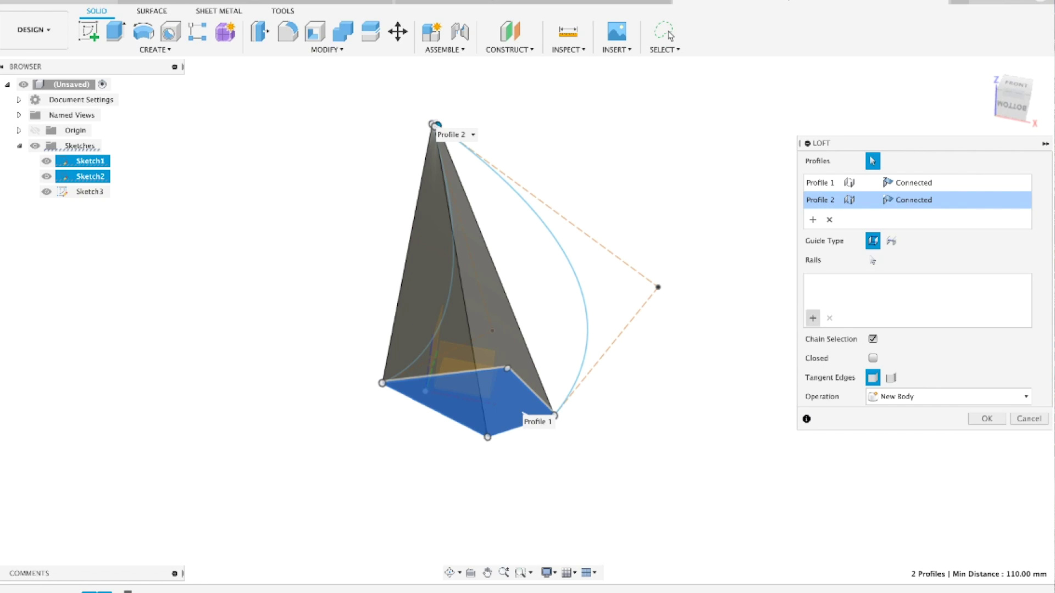
- Add the outer and inner splines as loft rails and complete the horn as a new body
click(813, 318)
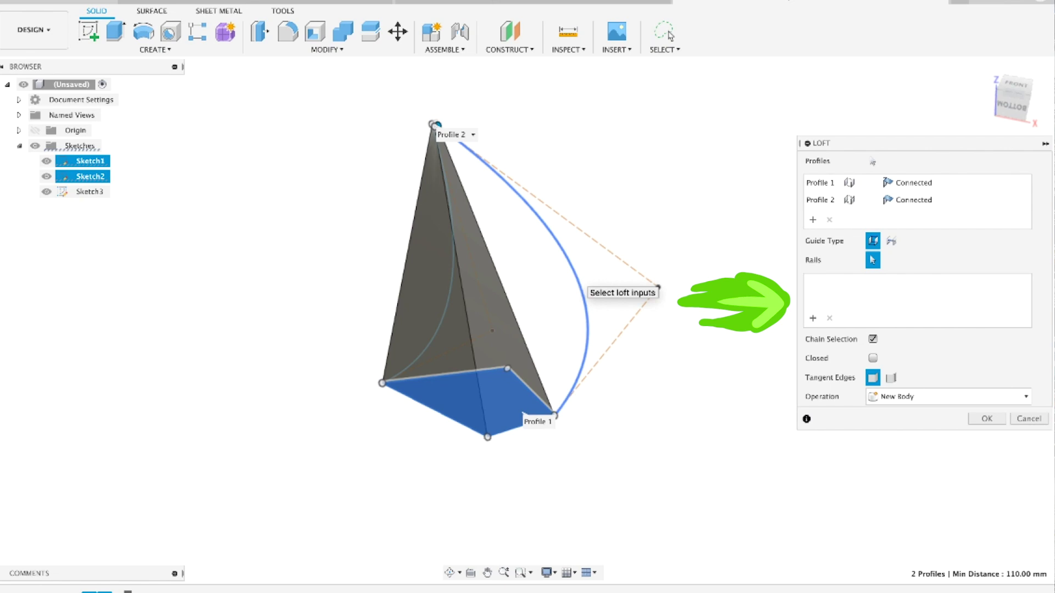
click(584, 287)
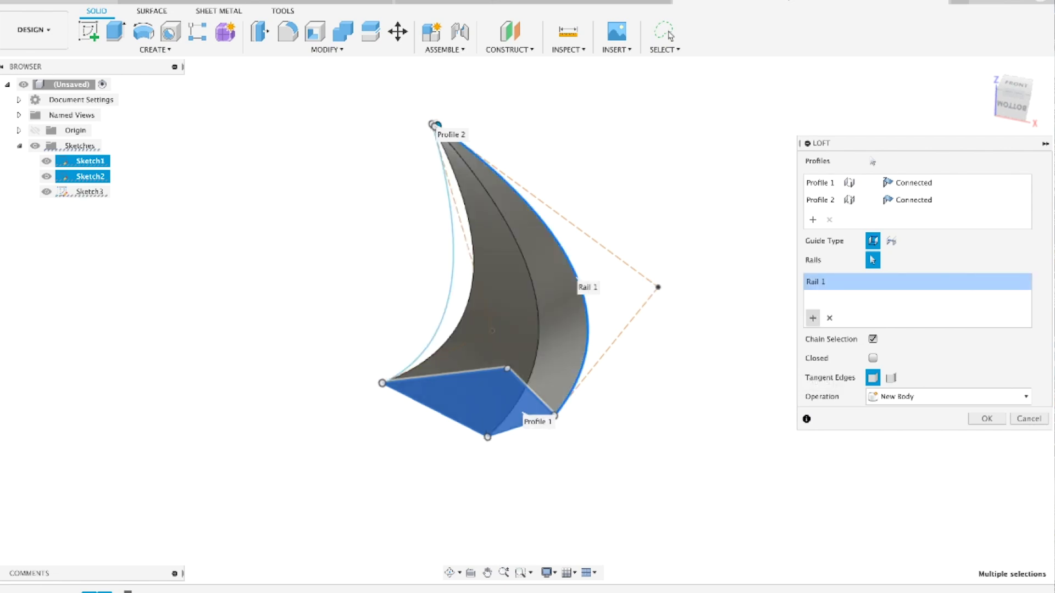
click(813, 318)
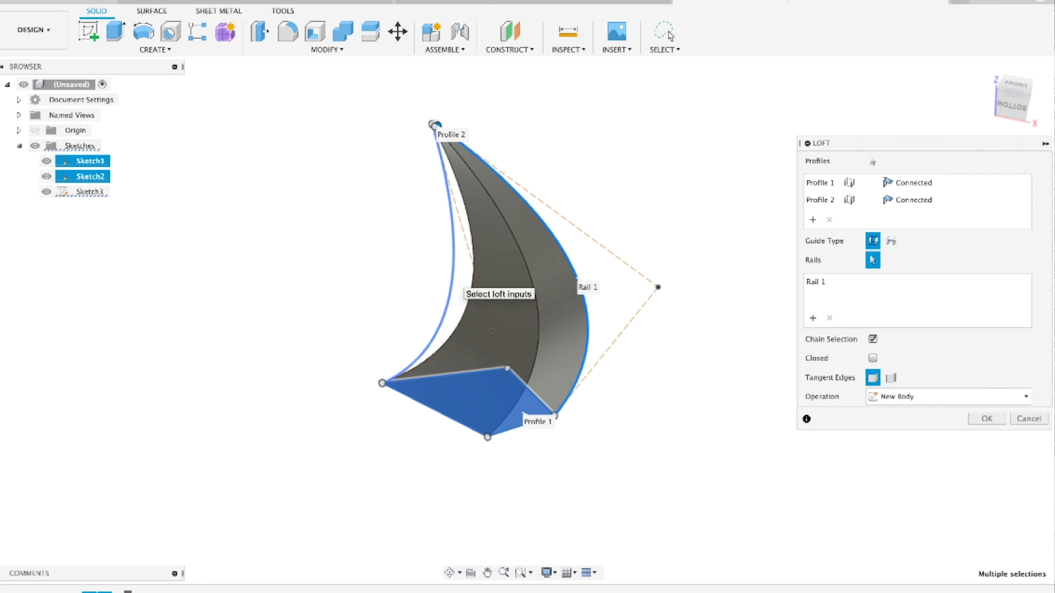
click(453, 280)
shift+middle_drag(501, 357, 503, 322)
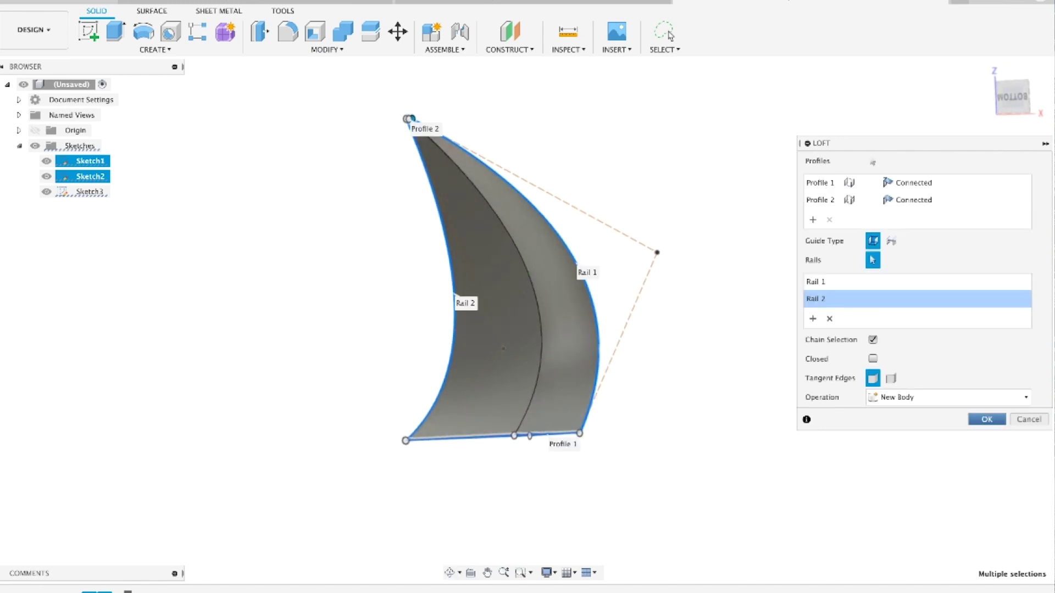
key(Return)
mouse_move(537, 337)
shift+middle_down()
mouse_move(581, 330)
mouse_move(599, 273)
mouse_move(483, 298)
mouse_move(120, 299)
shift+middle_up()
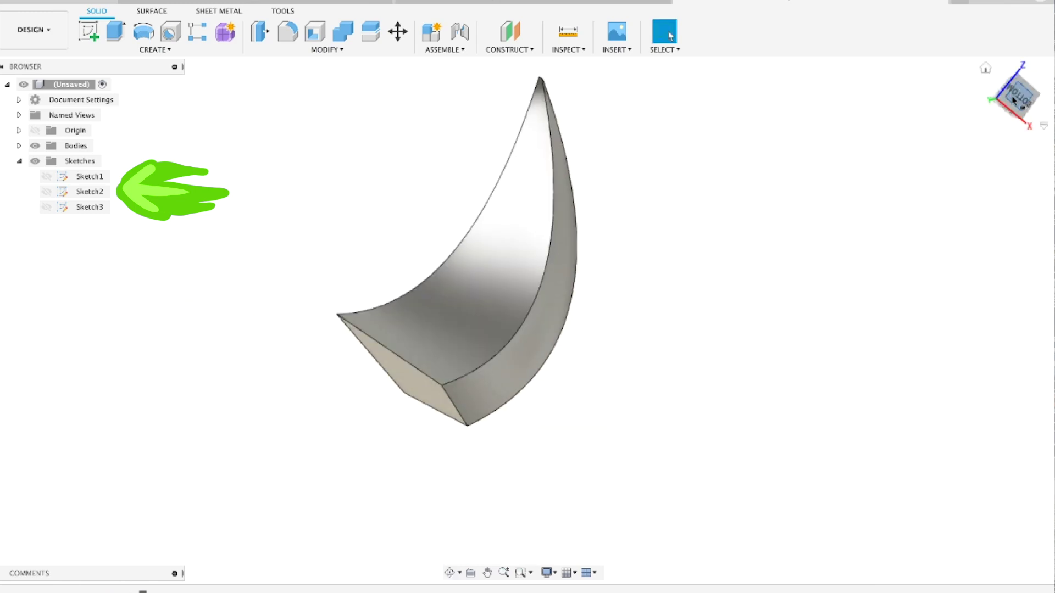
click(1014, 100)
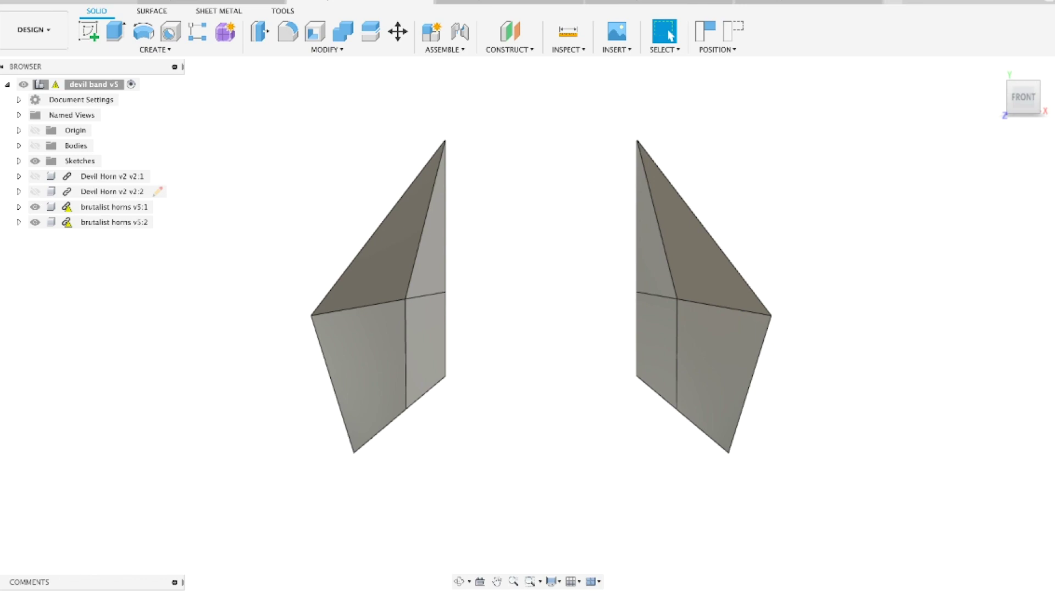
- In a new design, sketch a closed kite about 70 mm long on the front plane with its ends on the X axis
key(super+n)
click(89, 32)
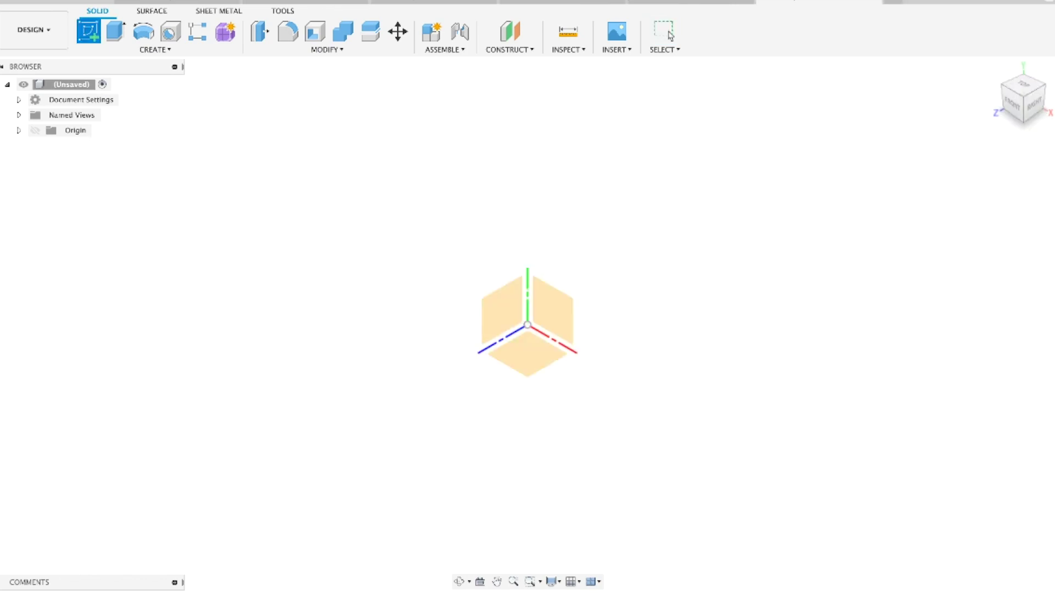
click(553, 311)
click(552, 310)
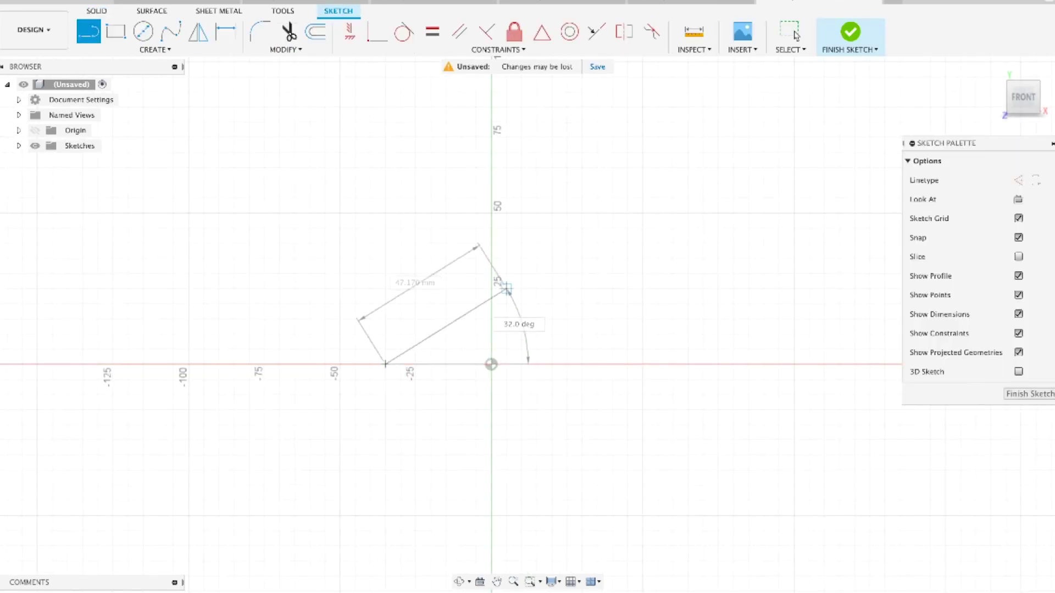
click(505, 288)
click(597, 365)
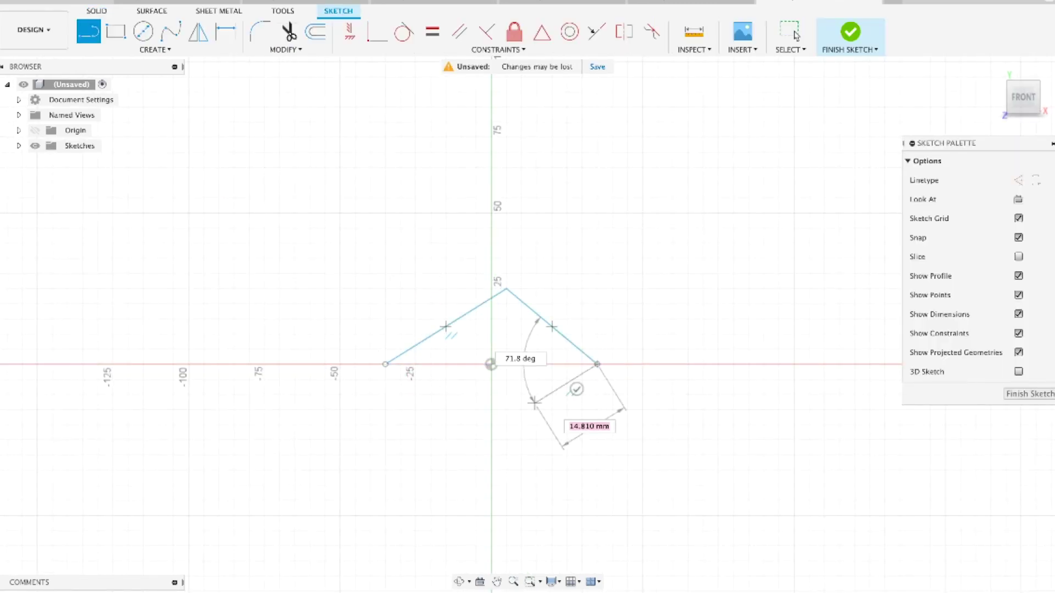
click(506, 420)
click(386, 364)
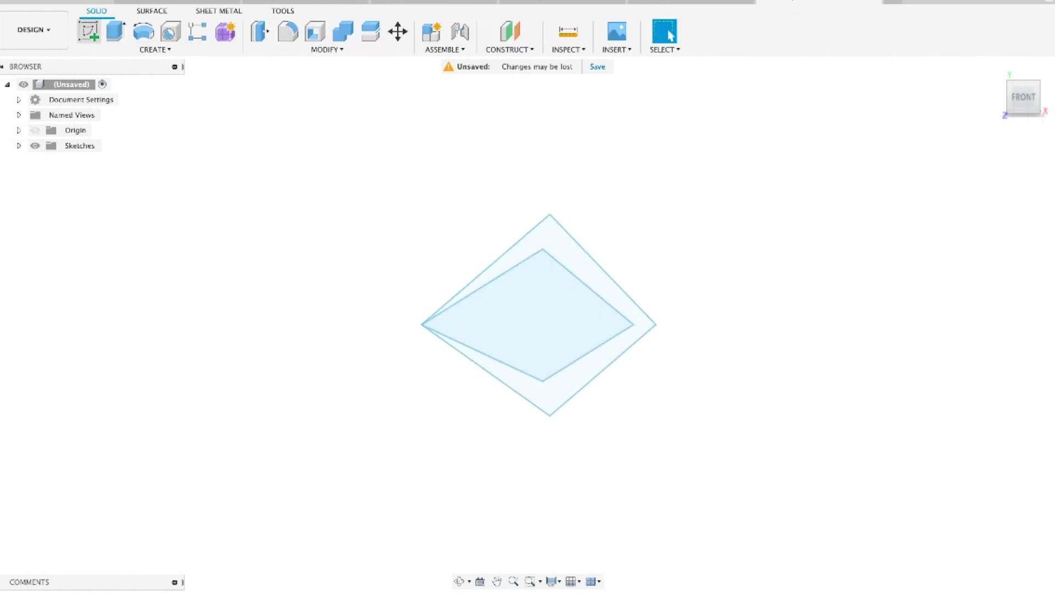
- Start another sketch on the front plane, draw a tiny diamond at the kites' shared narrow end and finish the sketch
click(89, 32)
click(563, 289)
scroll(414, 384, up, 6)
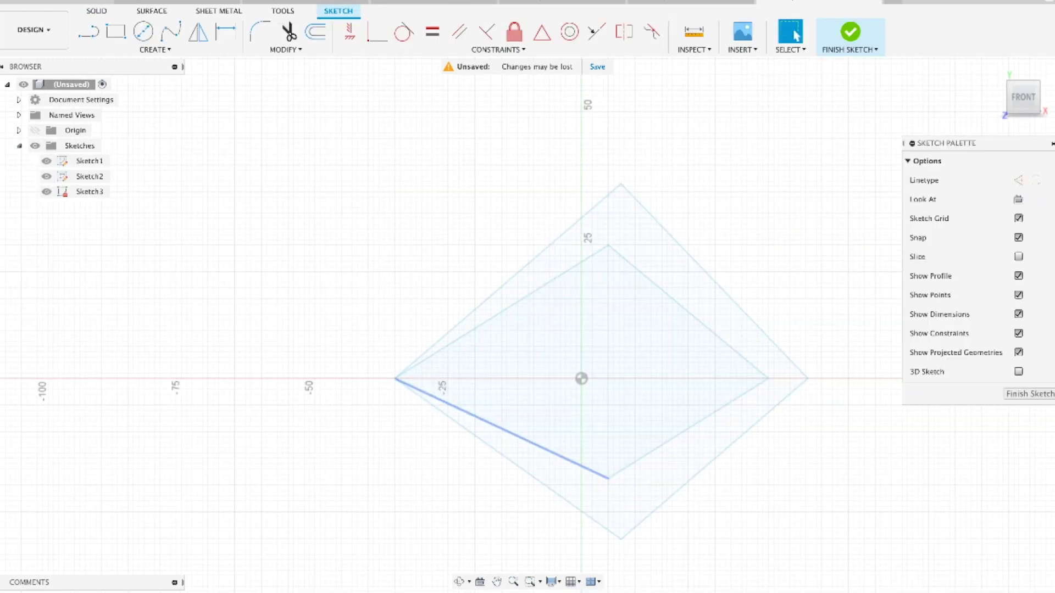
key(l)
click(332, 353)
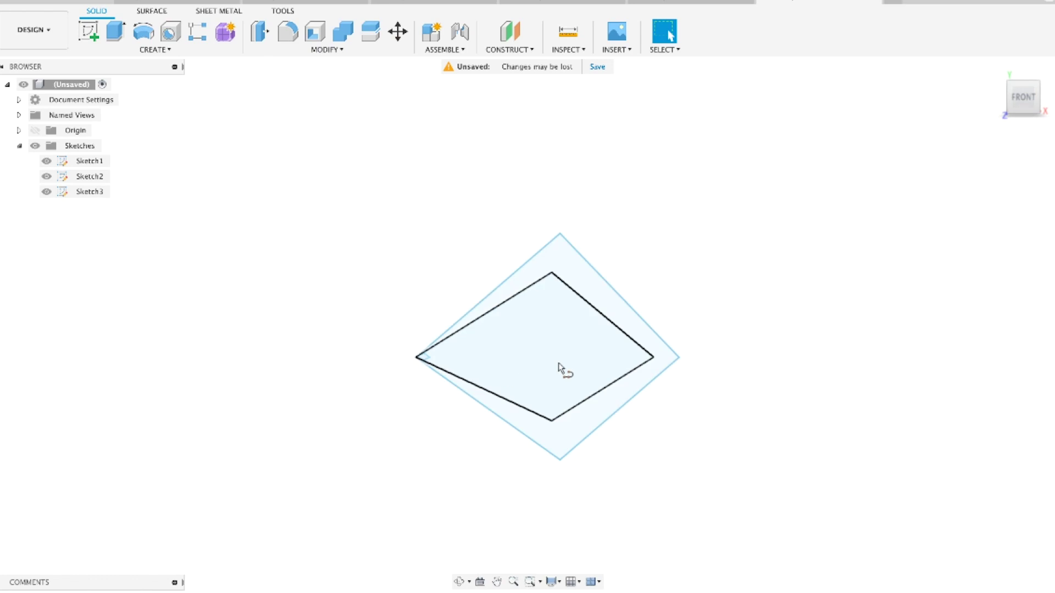
- Move the tiny diamond's lines along Z, well away from the two kites
mouse_move(563, 370)
shift+middle_down()
mouse_move(721, 332)
mouse_move(648, 285)
shift+middle_up()
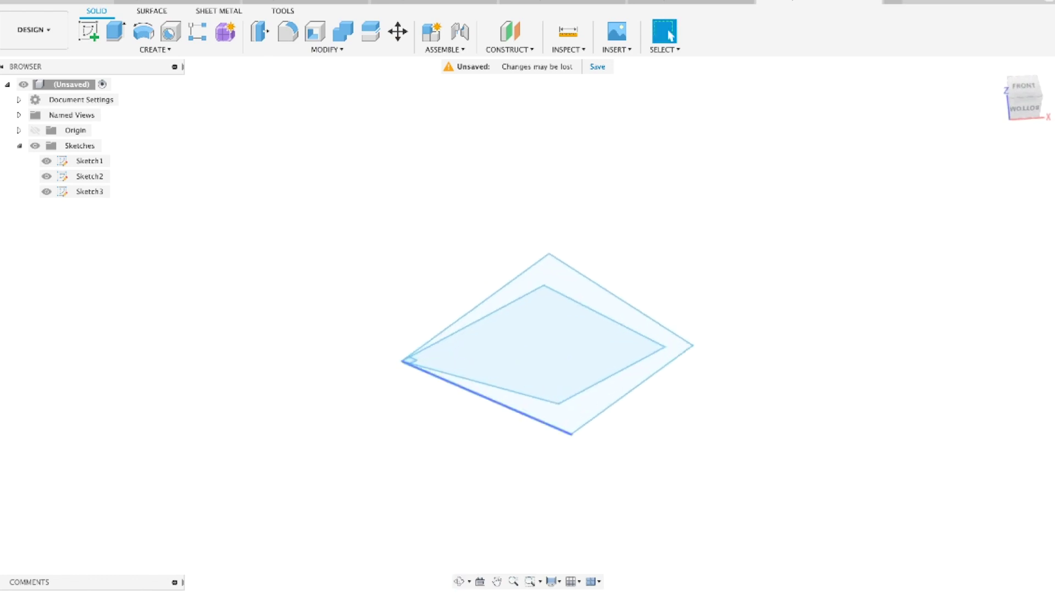
scroll(416, 364, up, 6)
click(410, 359)
shift+click(391, 347)
scroll(299, 356, down, 6)
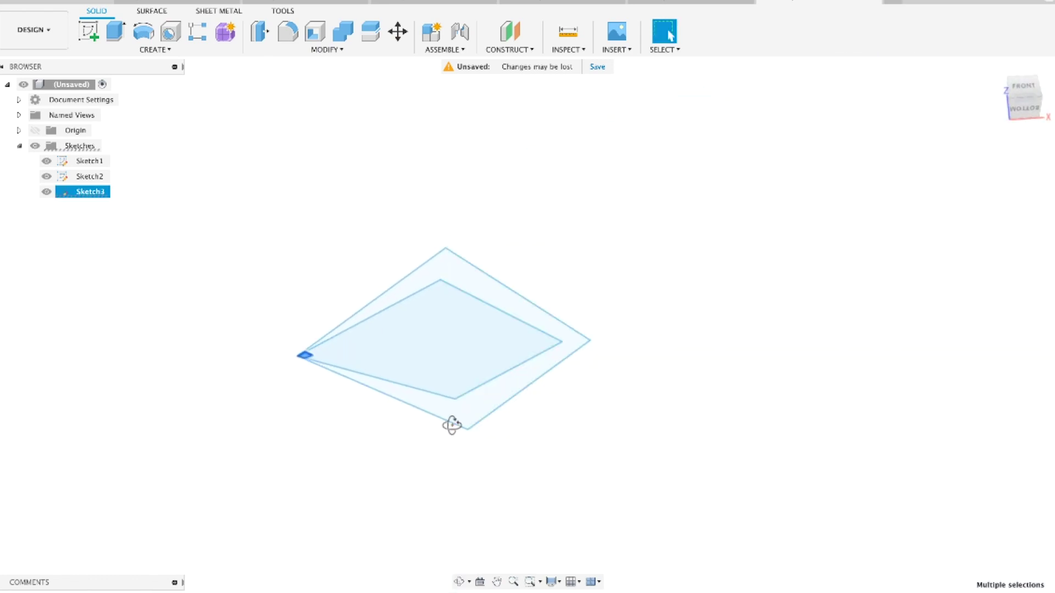
shift+middle_drag(440, 424, 425, 461)
key(m)
scroll(425, 459, down, 4)
drag(384, 379, 379, 181)
key(Return)
- Select the larger kite's lines and move them 60 mm along Z, between the smaller kite and the diamond
shift+middle_drag(431, 318, 431, 275)
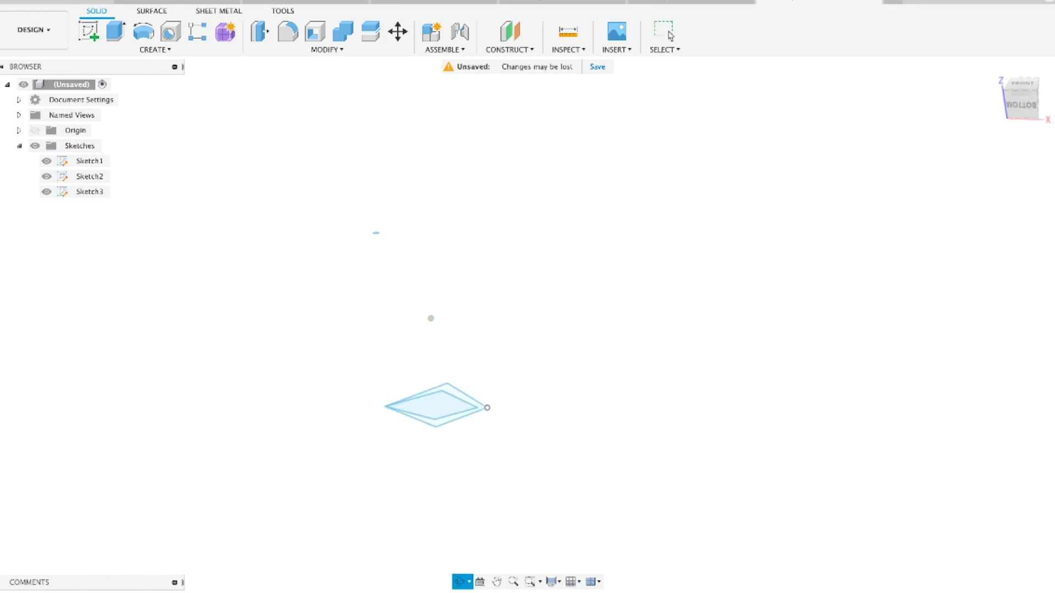
click(412, 417)
shift+click(462, 418)
scroll(428, 414, up, 3)
shift+click(428, 413)
key(m)
shift+middle_drag(452, 478, 456, 434)
drag(442, 385, 435, 248)
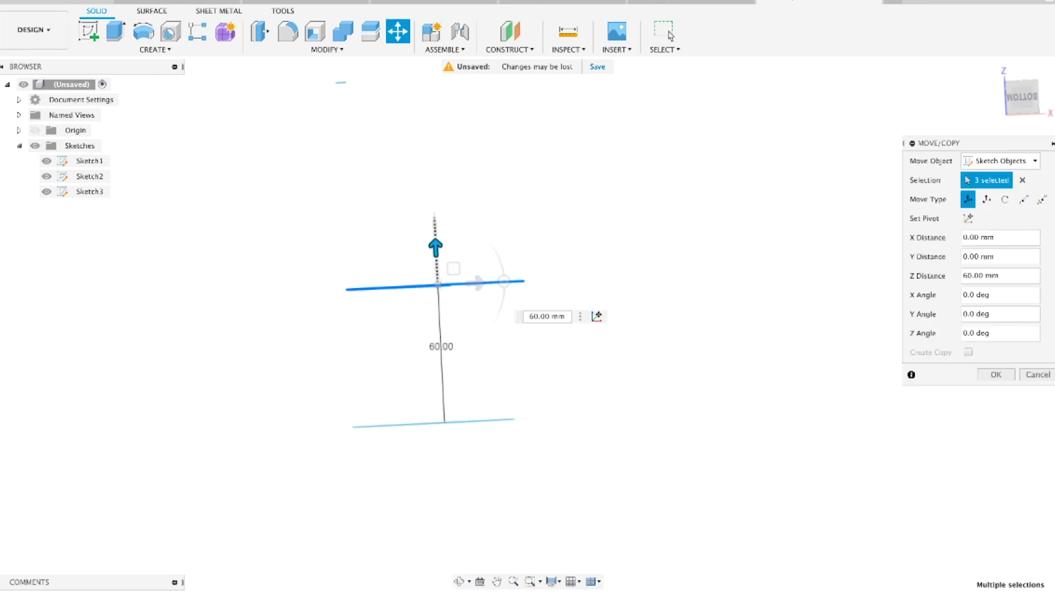
- Set the pivot of the moved kite at its narrow end on the inner side and rotate it 15 degrees about Y
mouse_move(502, 283)
mouse_down()
mouse_move(502, 299)
mouse_move(504, 282)
mouse_up()
click(596, 316)
click(346, 290)
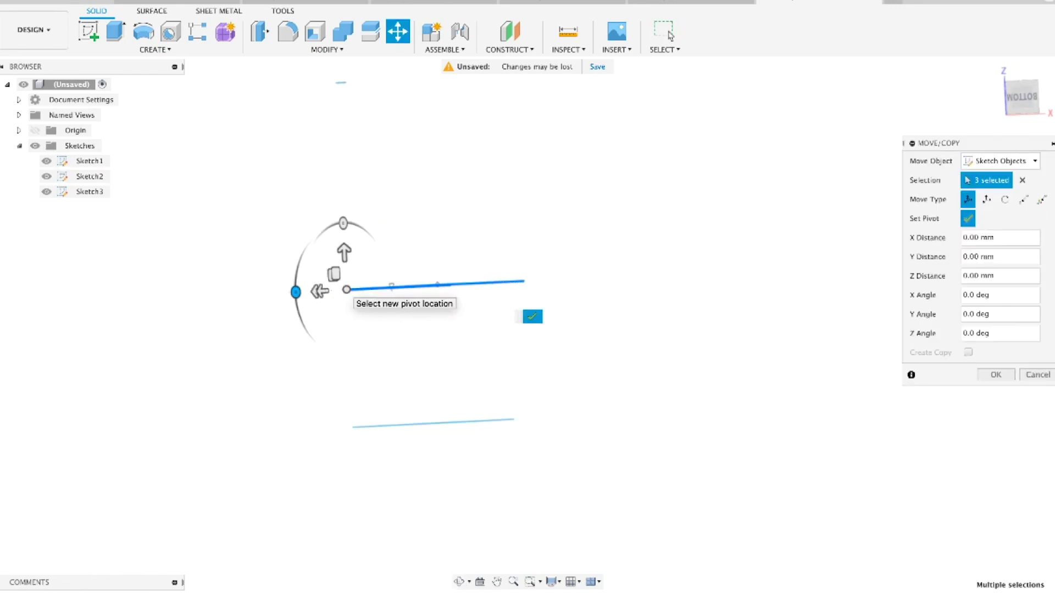
mouse_move(350, 352)
shift+middle_down()
mouse_move(353, 366)
mouse_move(357, 358)
shift+middle_up()
mouse_move(355, 283)
shift+middle_down()
mouse_move(359, 328)
mouse_move(420, 281)
shift+middle_up()
drag(419, 282, 420, 299)
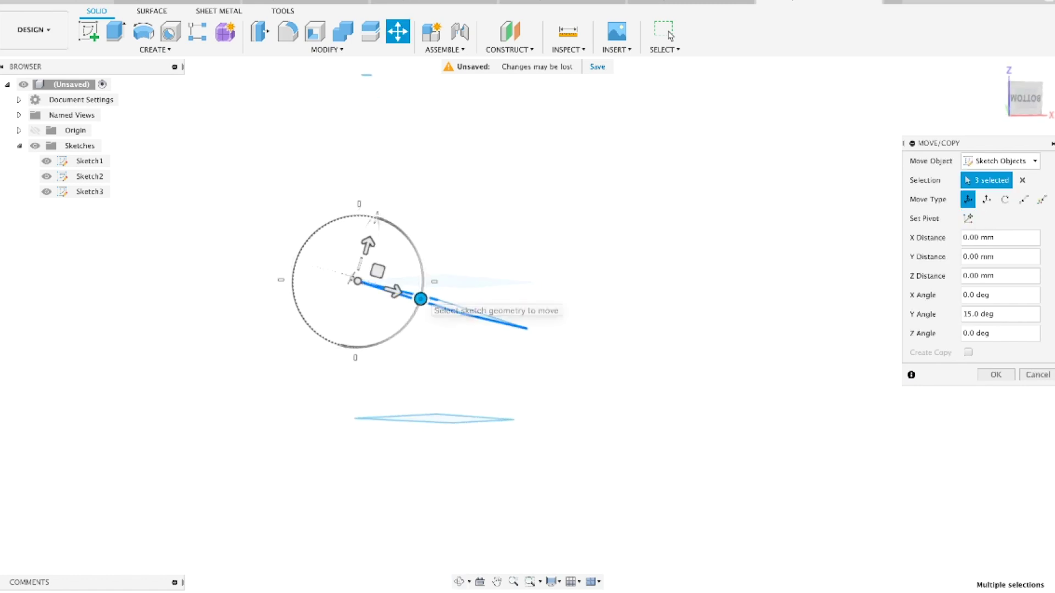
key(Return)
- Rotate the lowest kite about a pivot at its inner end, tilting it about 20 degrees more steeply than the kite above
shift+middle_drag(420, 298, 424, 335)
double_click(483, 419)
key(m)
shift+middle_drag(531, 467, 532, 434)
click(967, 218)
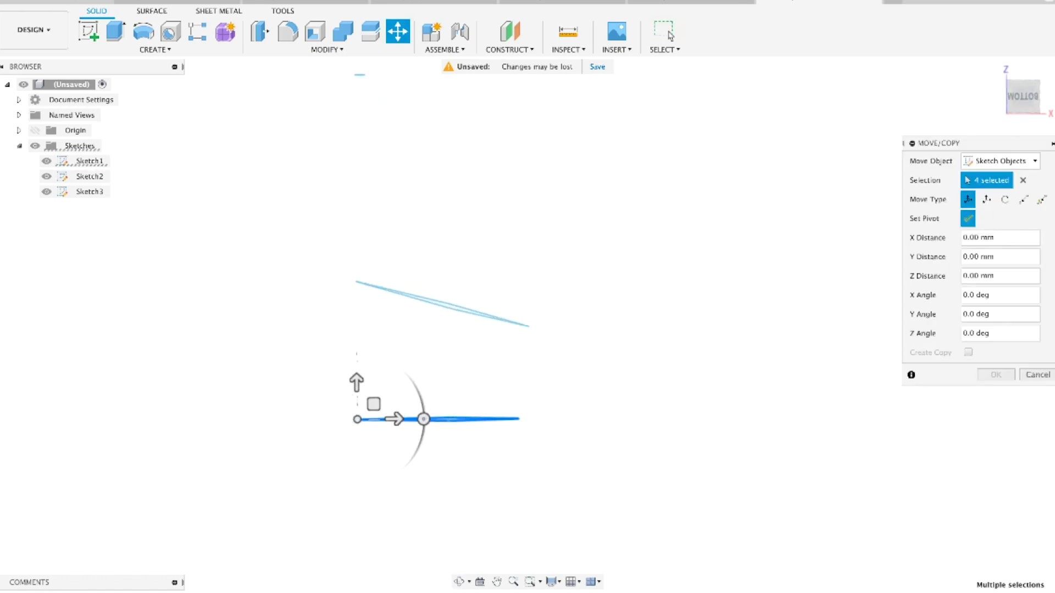
drag(423, 419, 412, 457)
key(Return)
- Loft the lowest kite to the middle kite as a new body
shift+middle_drag(599, 418, 601, 447)
click(1022, 102)
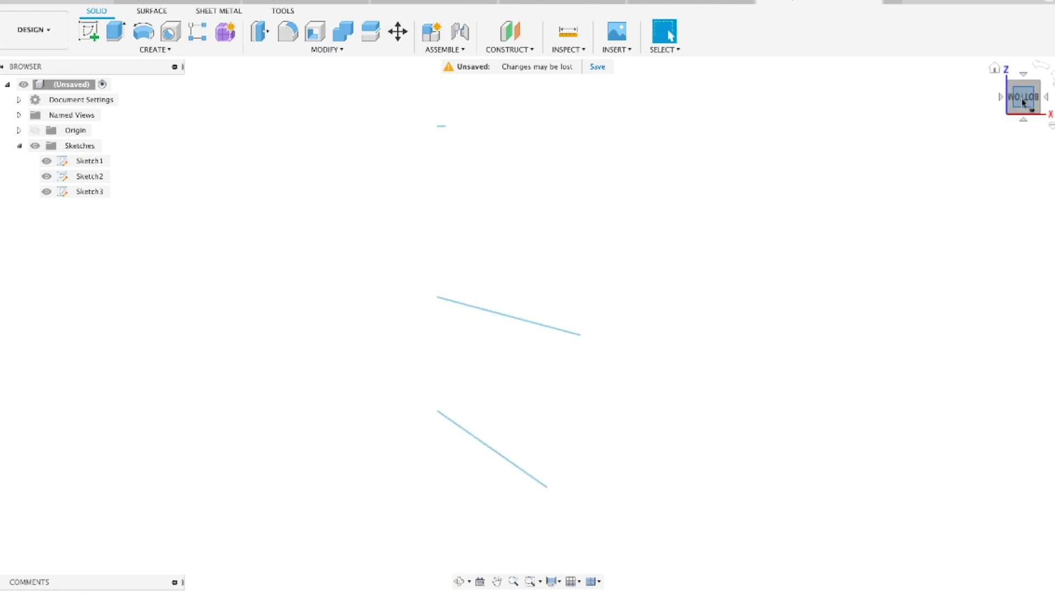
click(155, 49)
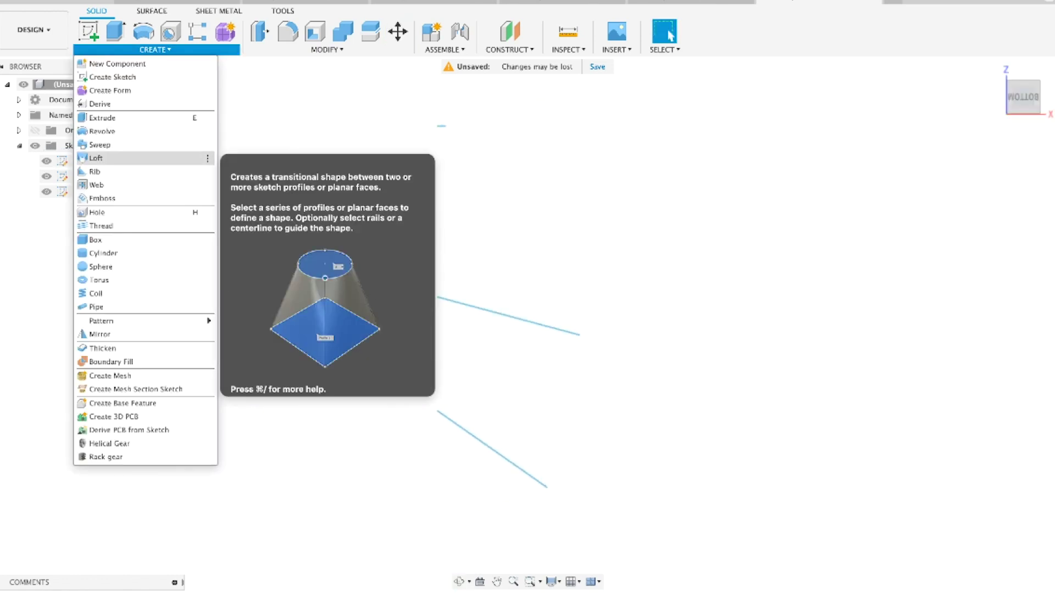
click(99, 158)
shift+middle_drag(385, 292, 372, 315)
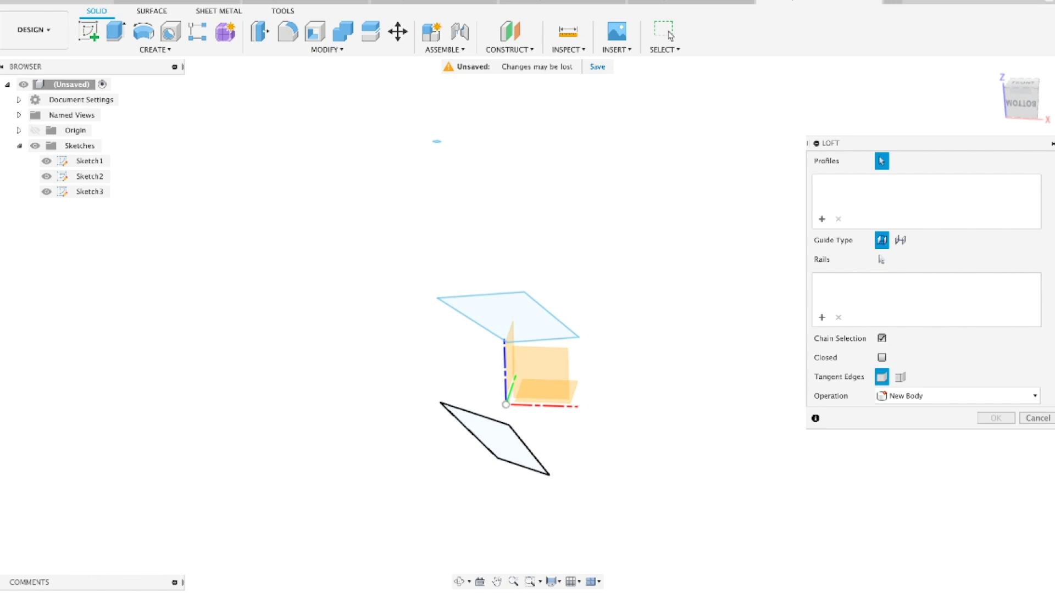
click(496, 438)
click(510, 314)
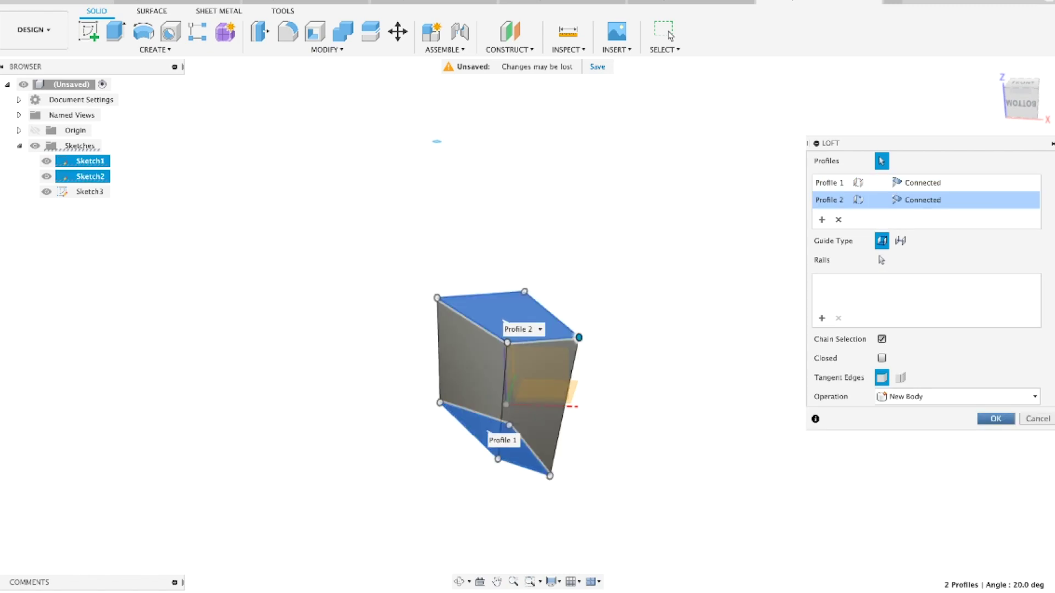
key(Return)
- Loft the body's upper face to the tiny diamond at the tip, joining it to the existing body
click(154, 49)
click(99, 157)
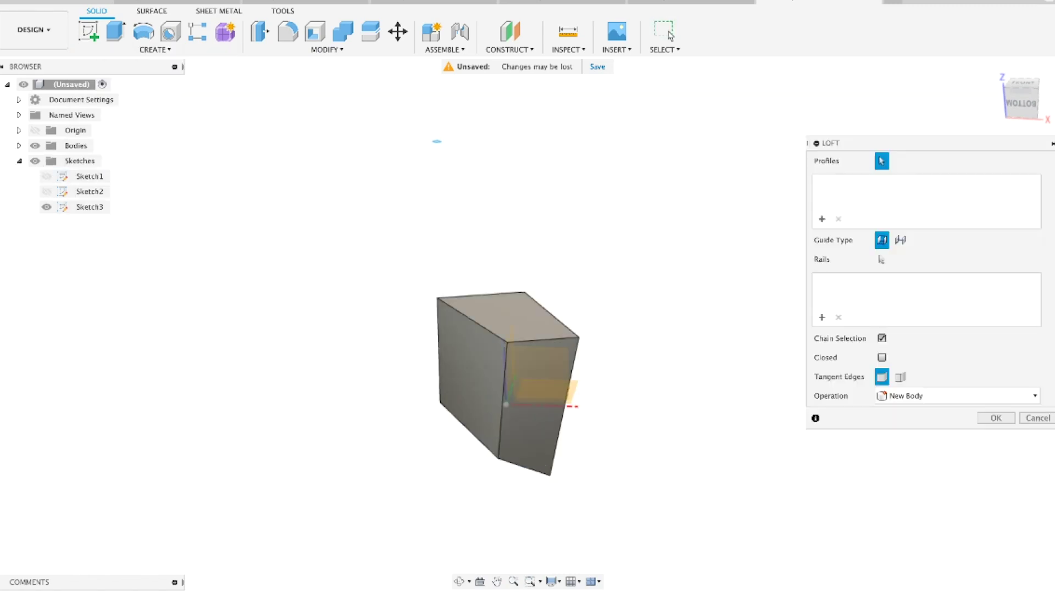
click(508, 317)
scroll(437, 149, up, 5)
shift+middle_drag(440, 132, 440, 165)
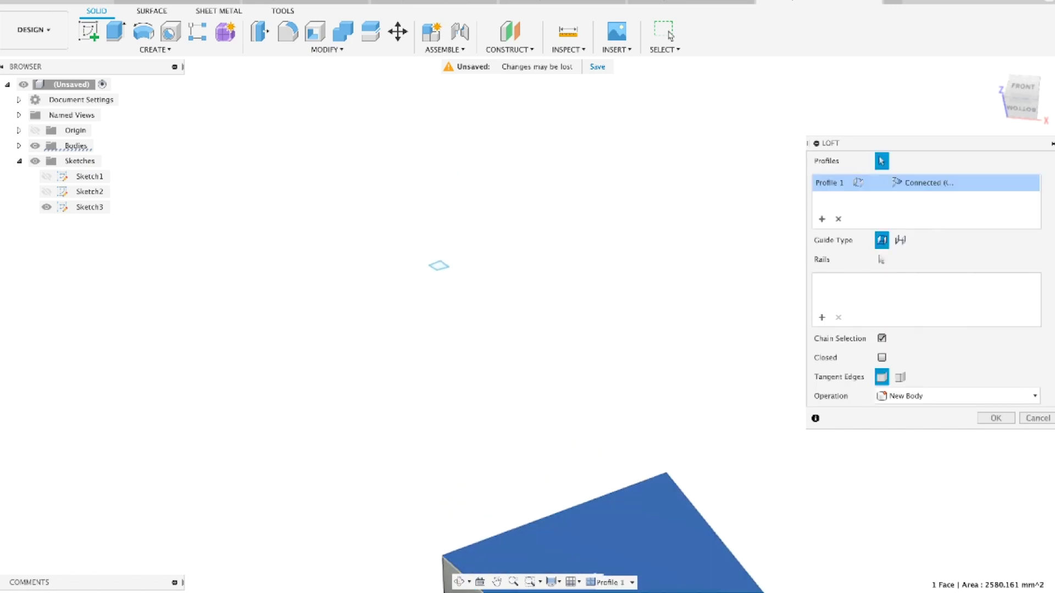
click(440, 264)
scroll(500, 357, down, 5)
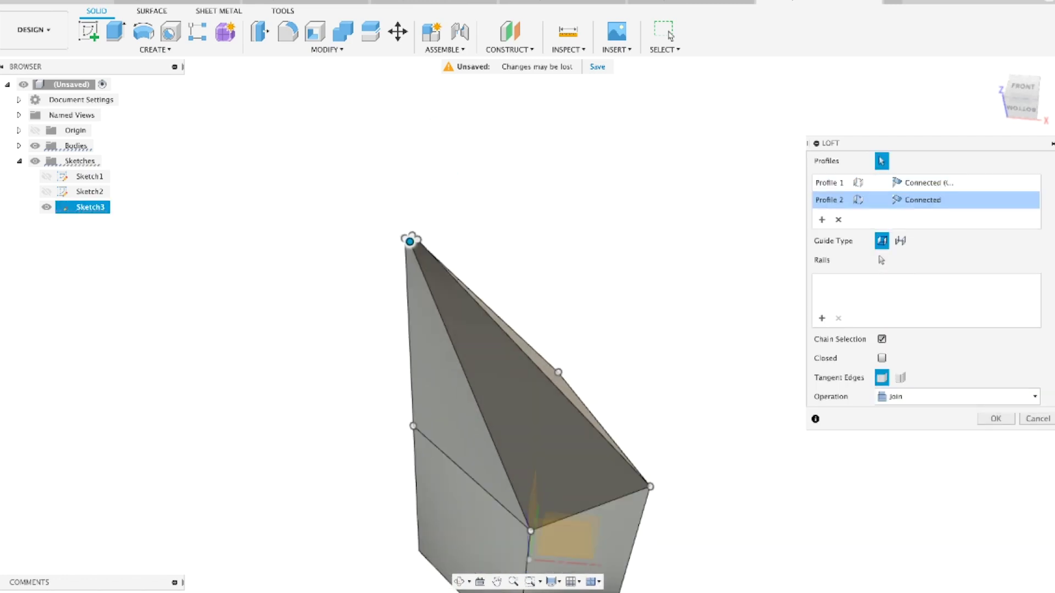
key(Return)
mouse_move(503, 363)
shift+middle_down()
mouse_move(683, 339)
mouse_move(264, 344)
shift+middle_up()
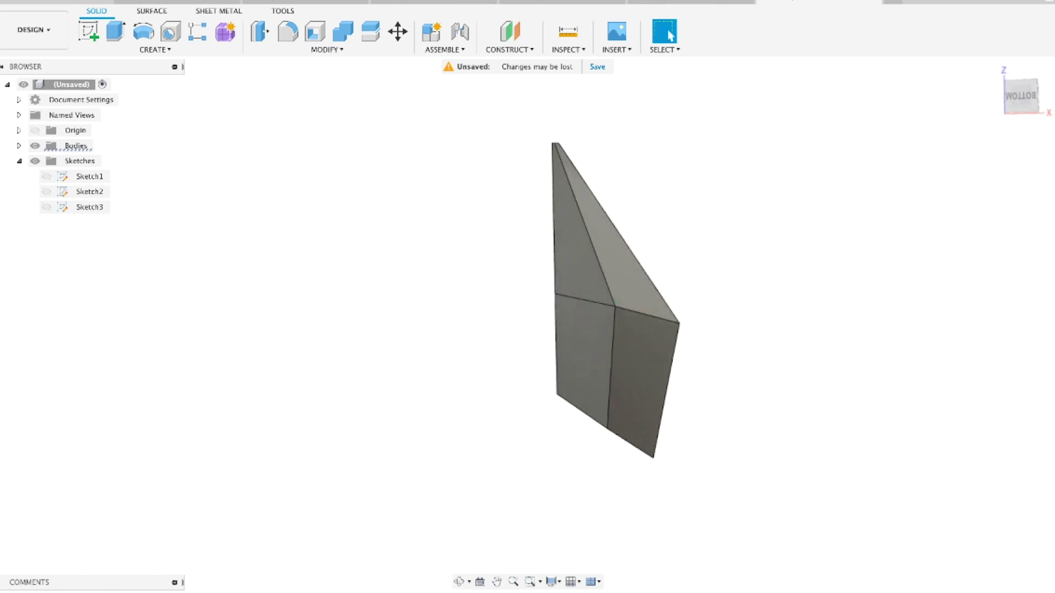
- Copy and paste the horn body and move the copy along X to the other side of the original
click(19, 146)
click(86, 161)
key(super+c)
key(super+v)
drag(588, 457, 352, 457)
- Turn the copied horn around to face the opposite way and shift it -30 mm along X
shift+middle_drag(439, 461, 517, 384)
drag(322, 276, 311, 297)
click(1022, 97)
drag(269, 266, 415, 266)
shift+middle_drag(527, 434, 546, 343)
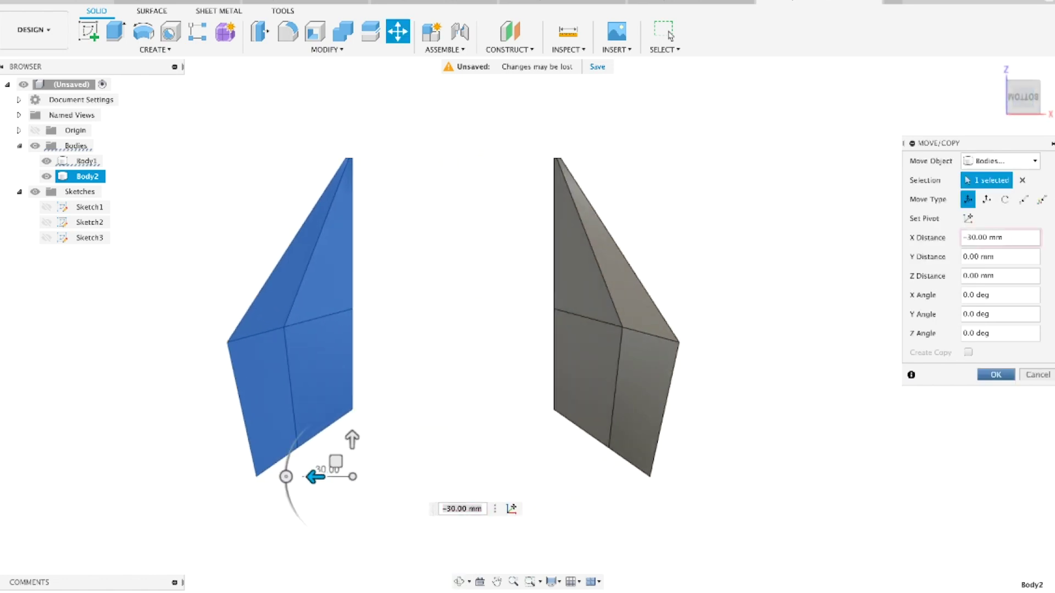
key(Return)
middle_drag(478, 248, 503, 234)
scroll(503, 234, up, 3)
scroll(471, 268, down, 1)
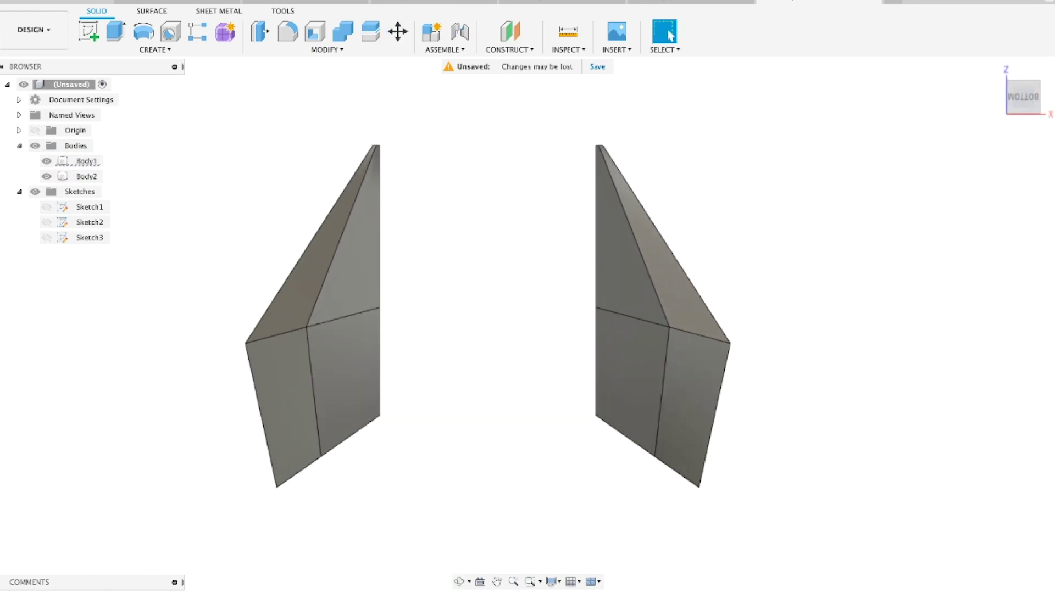
scroll(186, 377, up, 1)
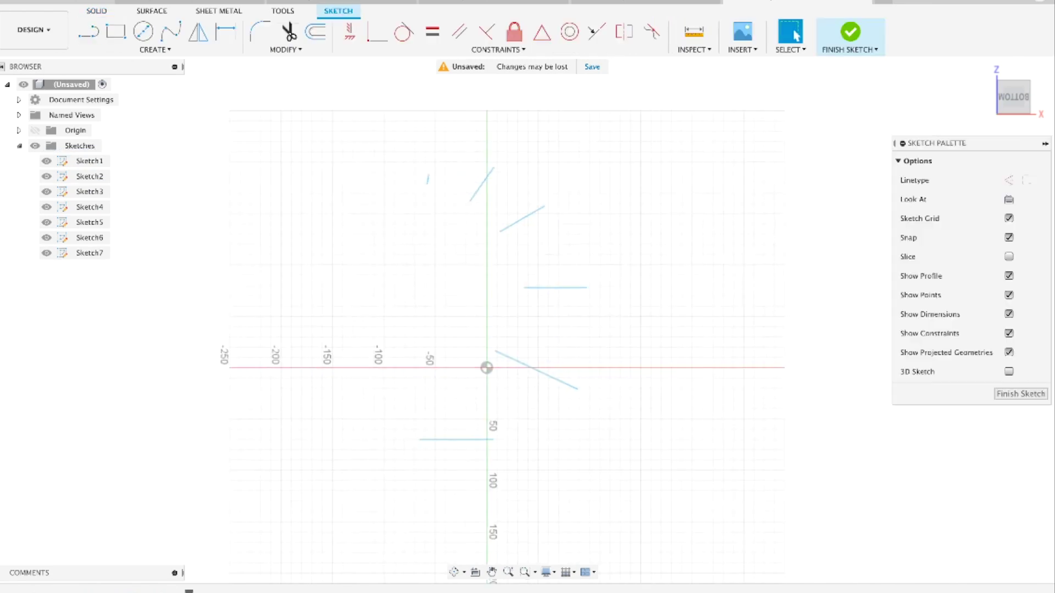
- Project both end points of all six profiles into the new sketch
key(p)
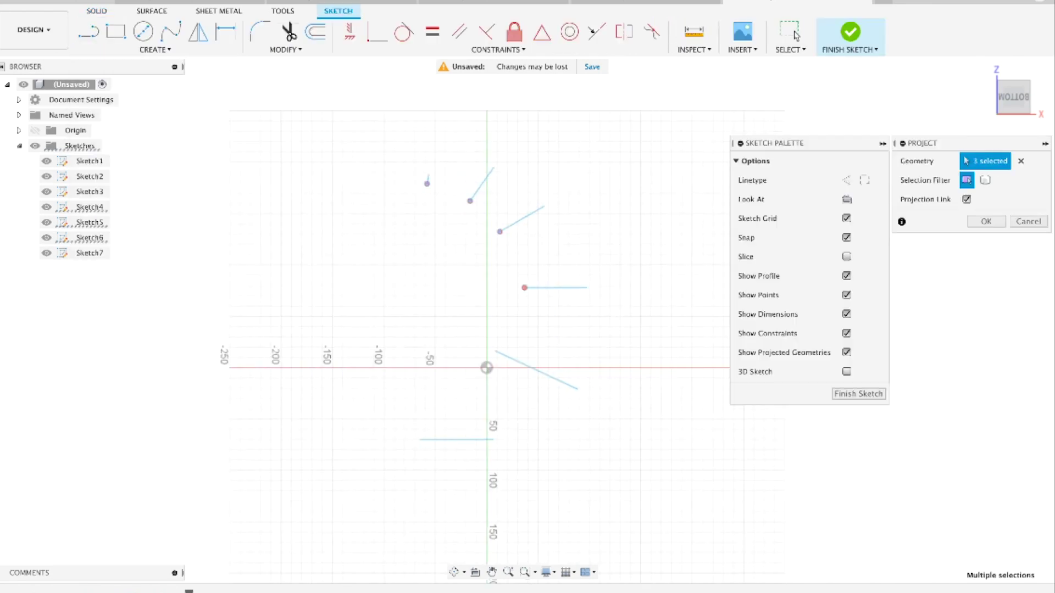
key(Return)
scroll(432, 294, up, 3)
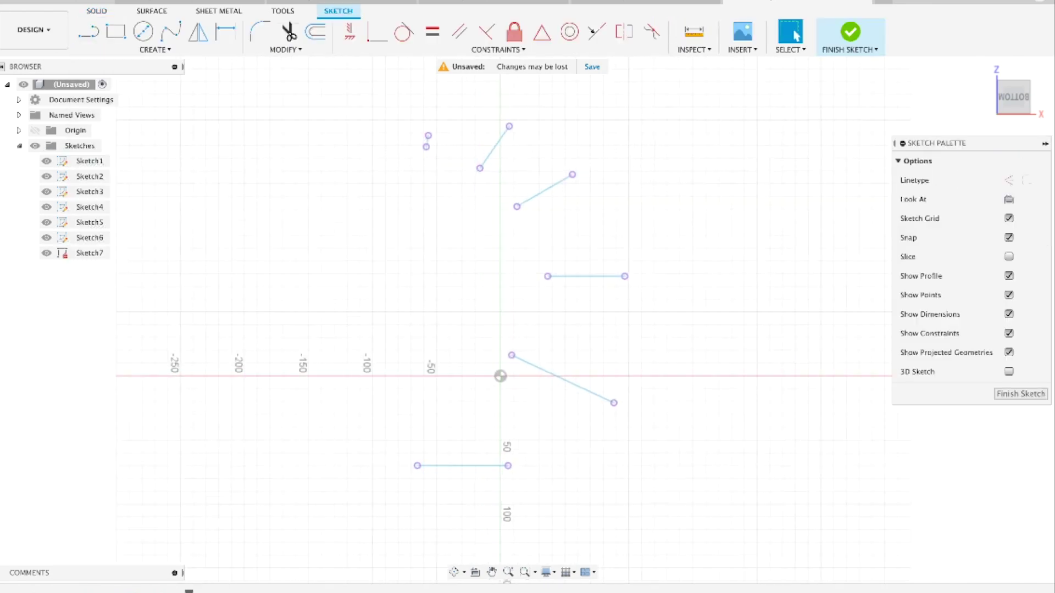
- Connect the projected end points along both sides with control point splines, adjust their control points to shape the curves, and finish the sketch
click(155, 49)
click(250, 174)
click(416, 496)
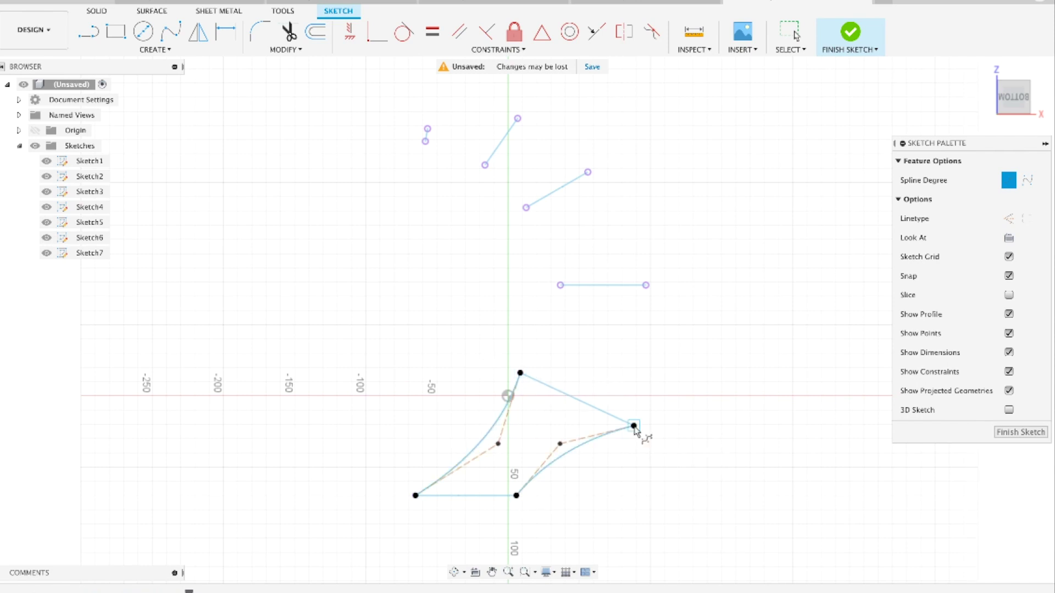
click(565, 238)
click(526, 208)
click(490, 190)
click(485, 165)
click(459, 149)
click(425, 141)
key(Escape)
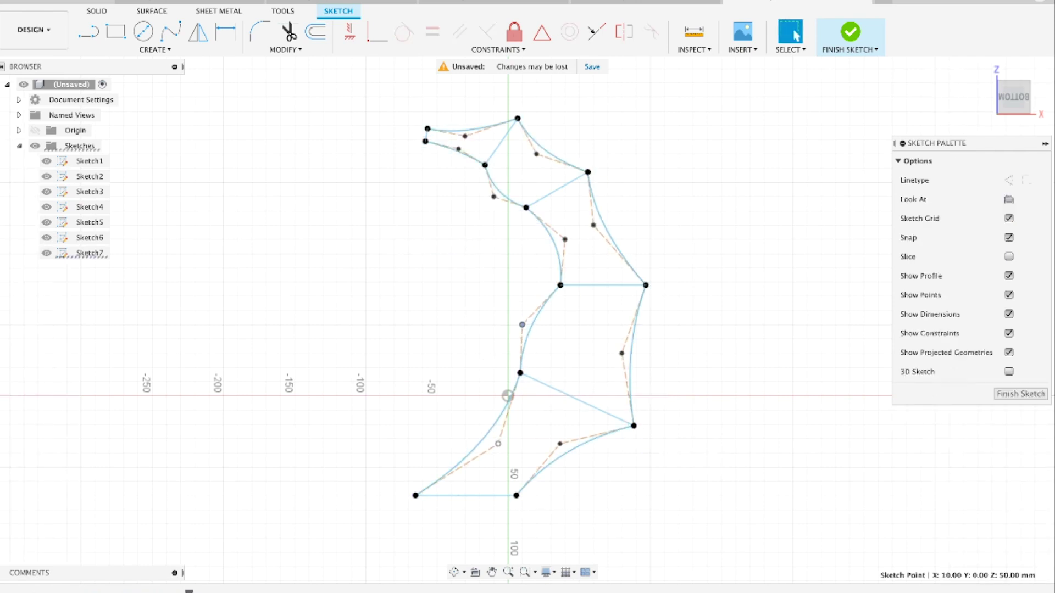
drag(509, 316, 522, 324)
click(850, 33)
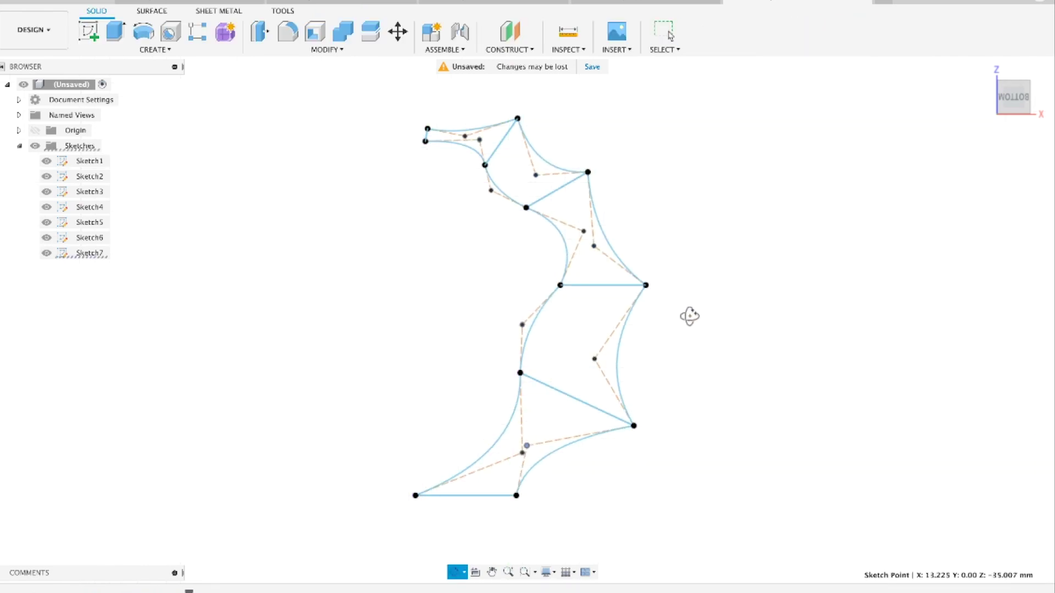
- Loft the bottom kite to the second kite as a new body, using the inner and outer splines as rails
mouse_move(690, 316)
shift+middle_down()
mouse_move(700, 357)
mouse_move(659, 287)
mouse_move(659, 306)
mouse_move(459, 353)
mouse_move(692, 342)
shift+middle_up()
click(155, 49)
click(96, 158)
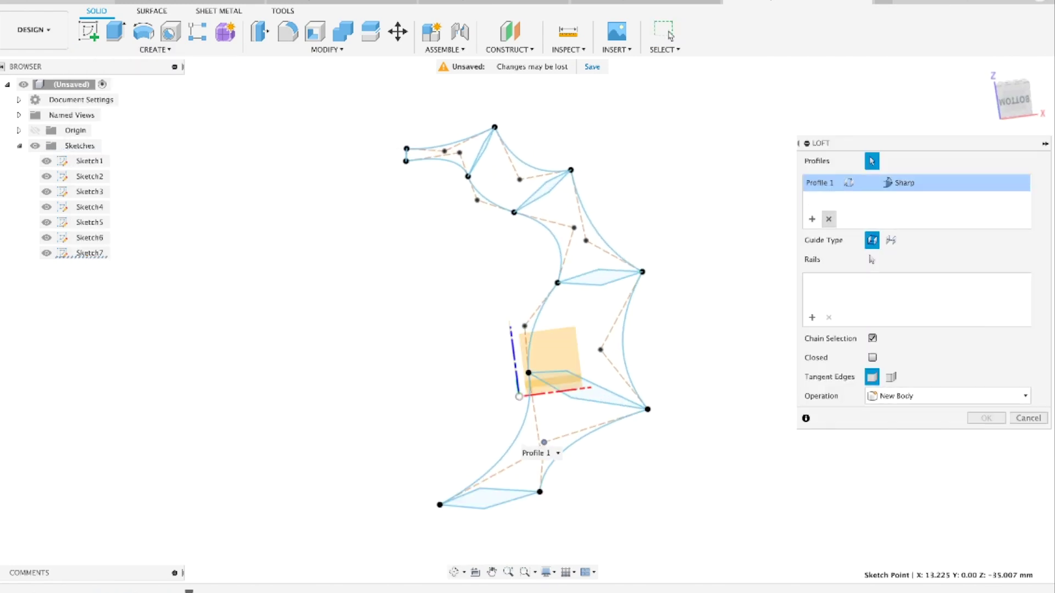
click(489, 498)
click(587, 389)
click(870, 258)
click(595, 428)
click(504, 449)
click(986, 420)
- Loft the second kite to the third along both side splines as rails, joining it to the body, with the spline sketch shown again
click(155, 49)
click(95, 158)
click(587, 389)
click(599, 278)
click(46, 268)
click(872, 260)
click(622, 341)
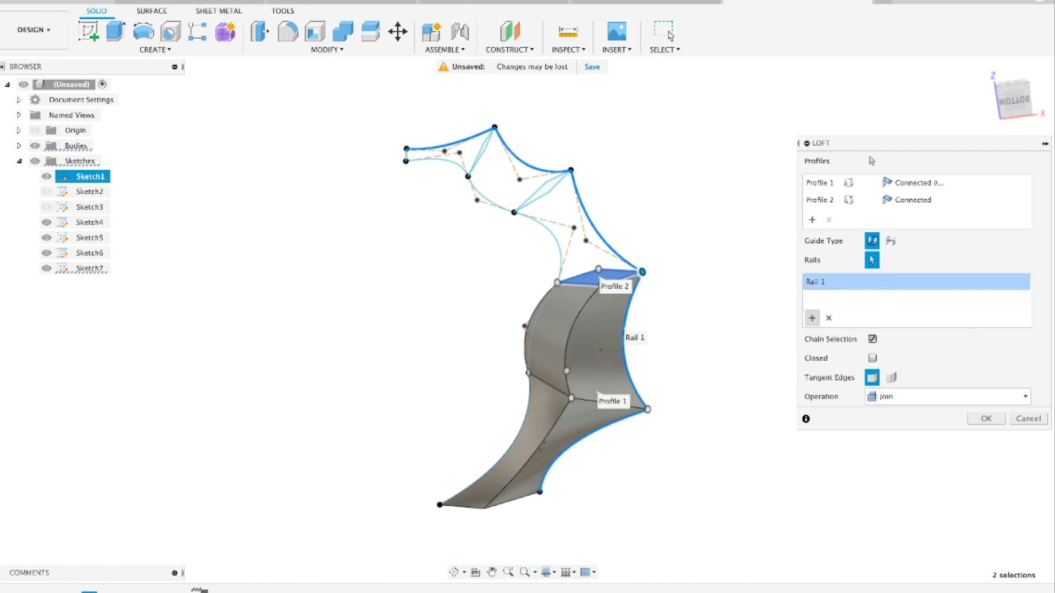
click(530, 345)
click(986, 419)
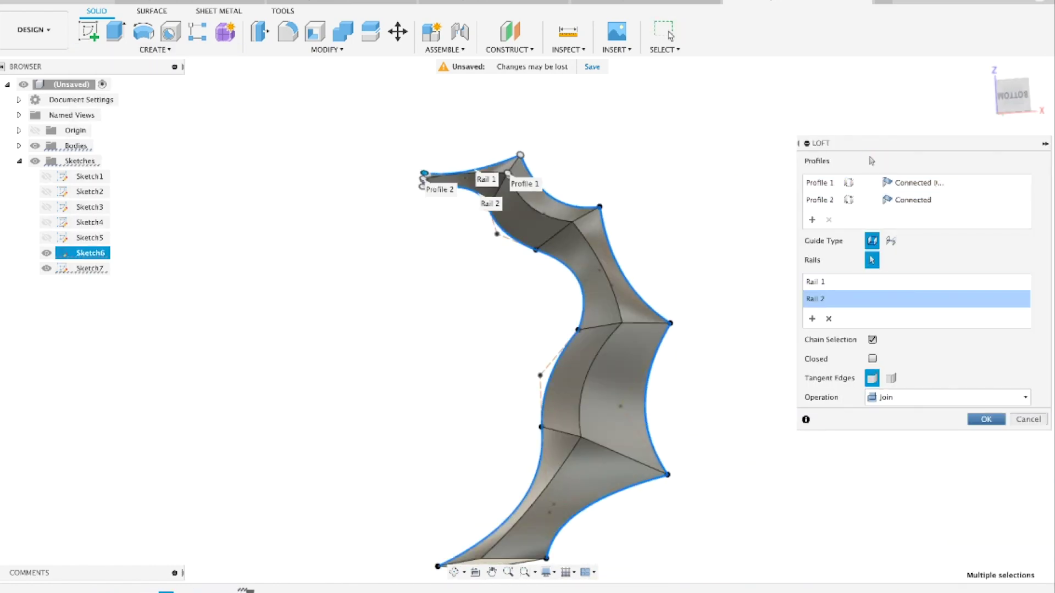
- Complete the joined loft from the fifth profile to the tiny tip profile along its two rails
click(985, 419)
drag(604, 329, 875, 363)
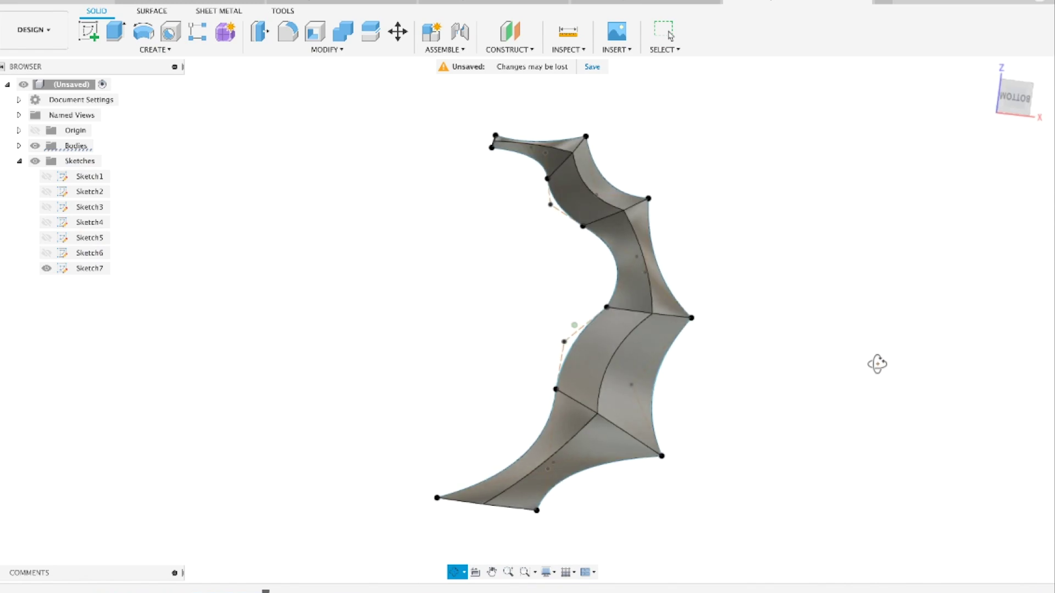